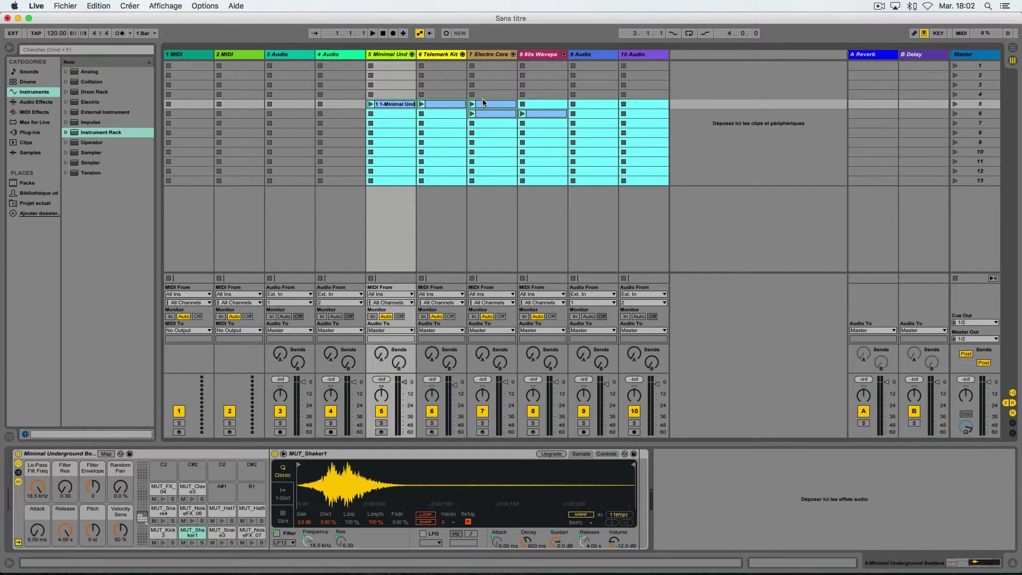
Undo the last import of Live set tracks.
key(super+z)
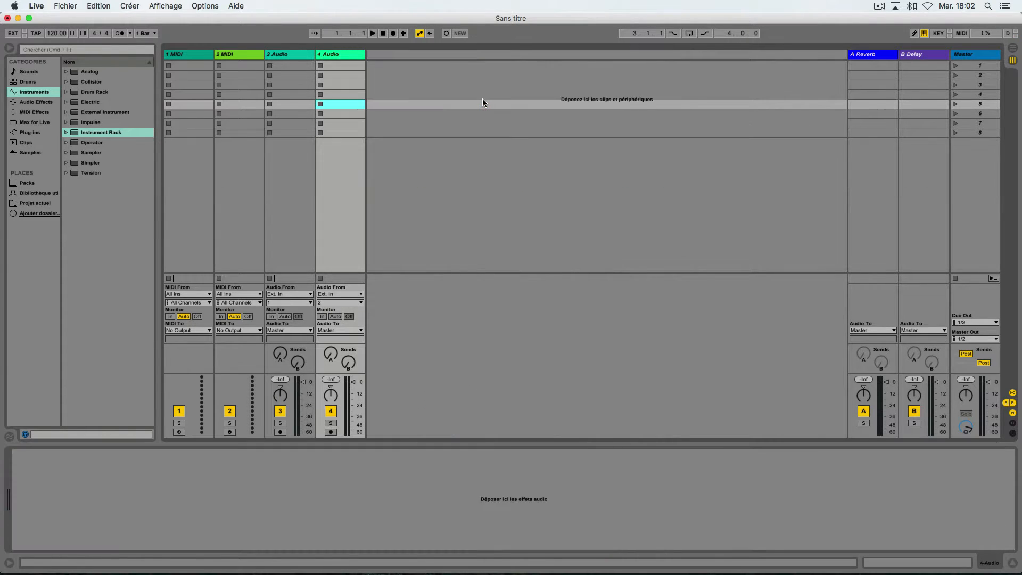
Switch to Finder and import The2.als into the third clip slot of the 4 Audio track in Live.
key(super+Tab)
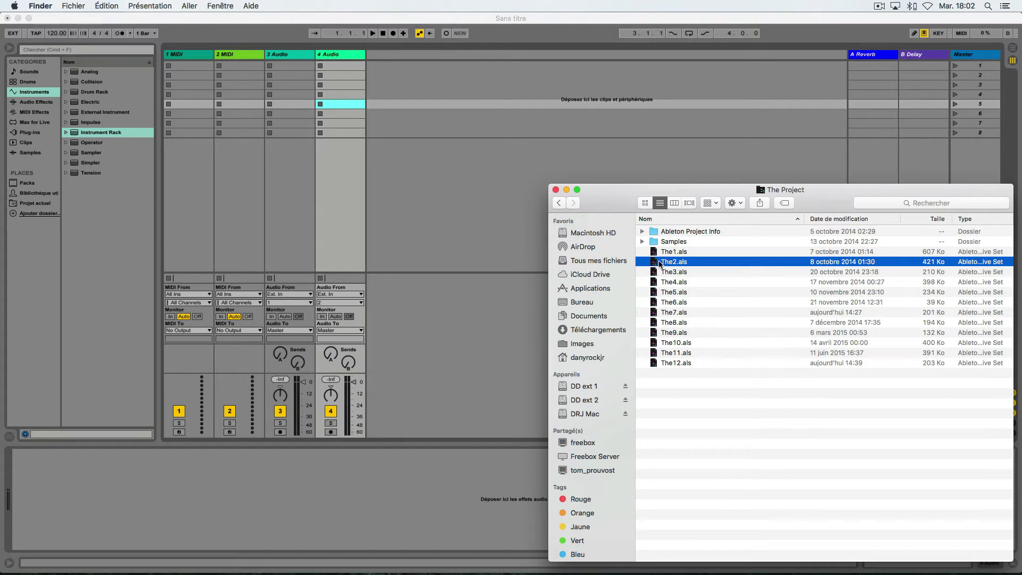
drag(657, 264, 476, 243)
drag(326, 140, 344, 88)
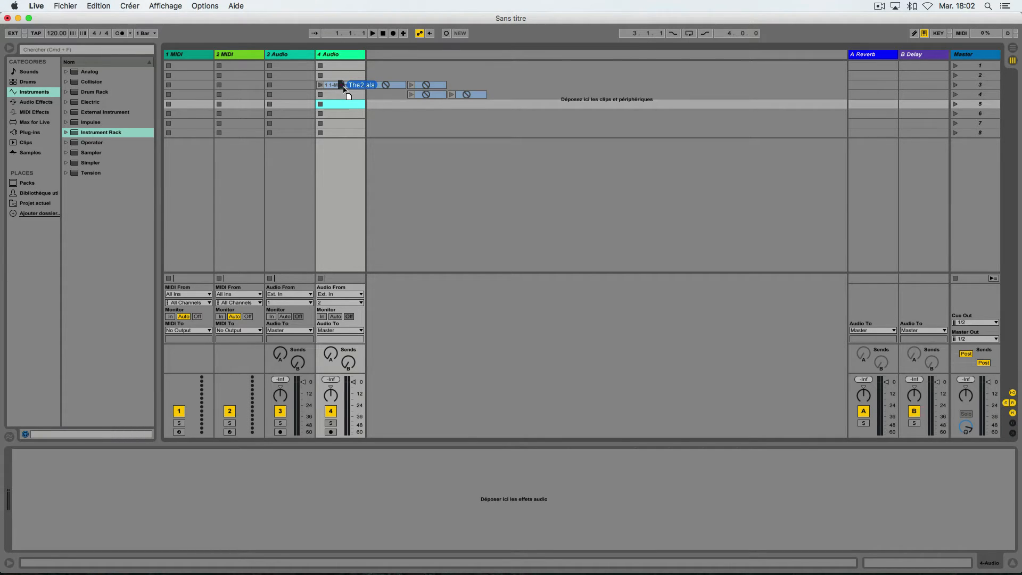
drag(344, 88, 344, 87)
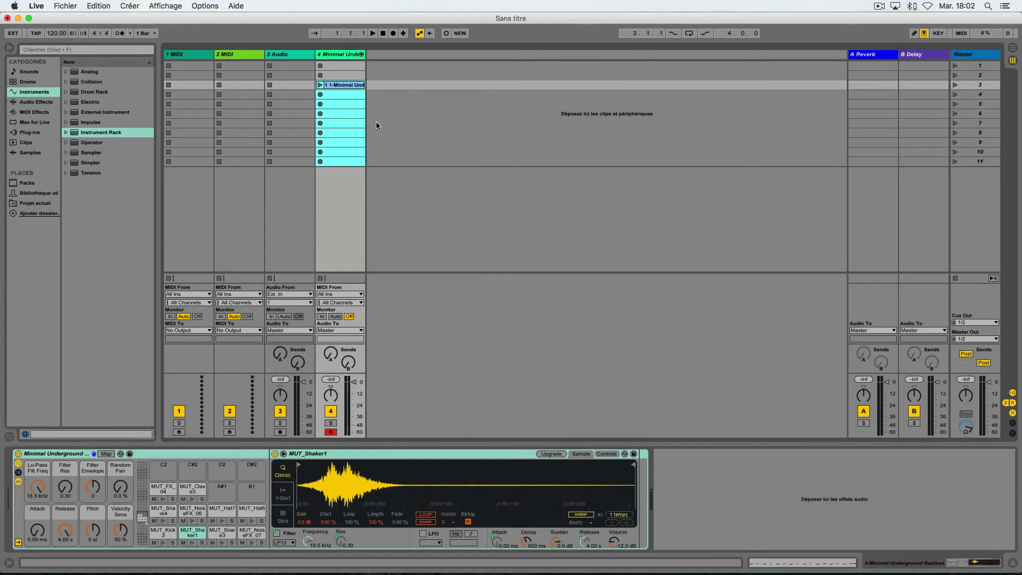
Unfold and refold the drum chains of the imported Minimal Underground track, and undo the import.
click(362, 54)
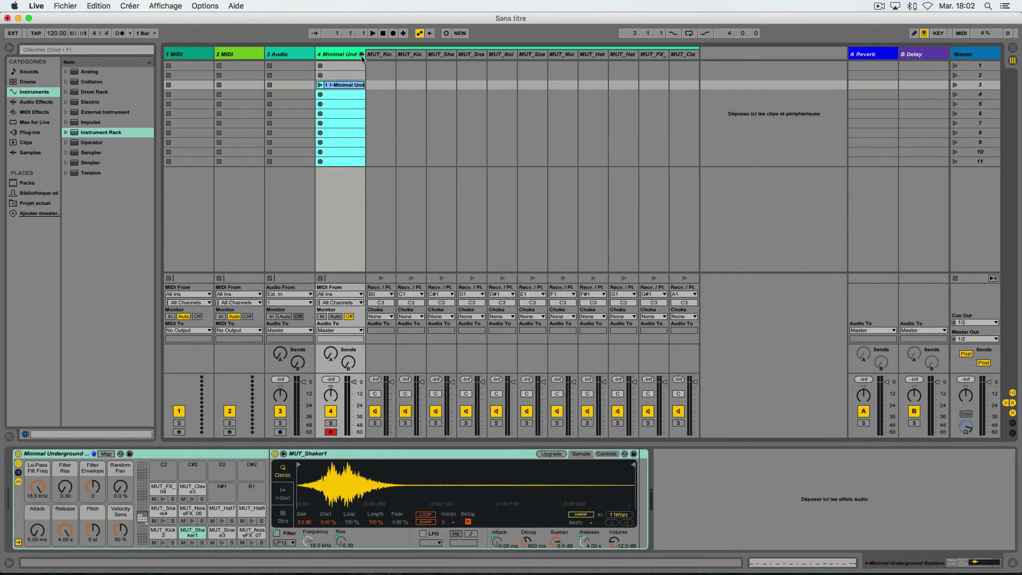
click(362, 55)
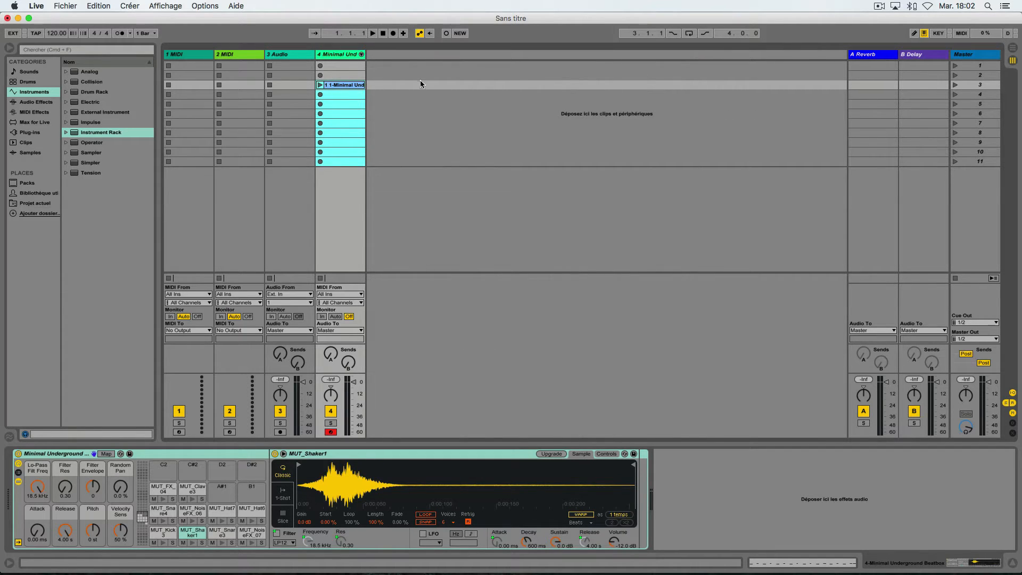
key(super+z)
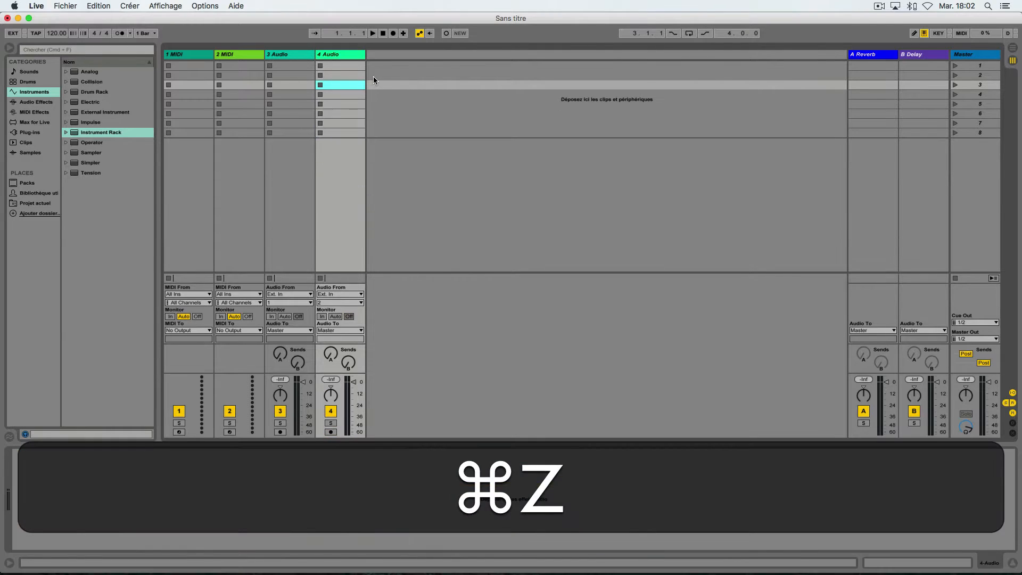
Try importing The2.als from Finder across the existing tracks from the third slot of 1 MIDI, and undo the import.
key(super+Tab)
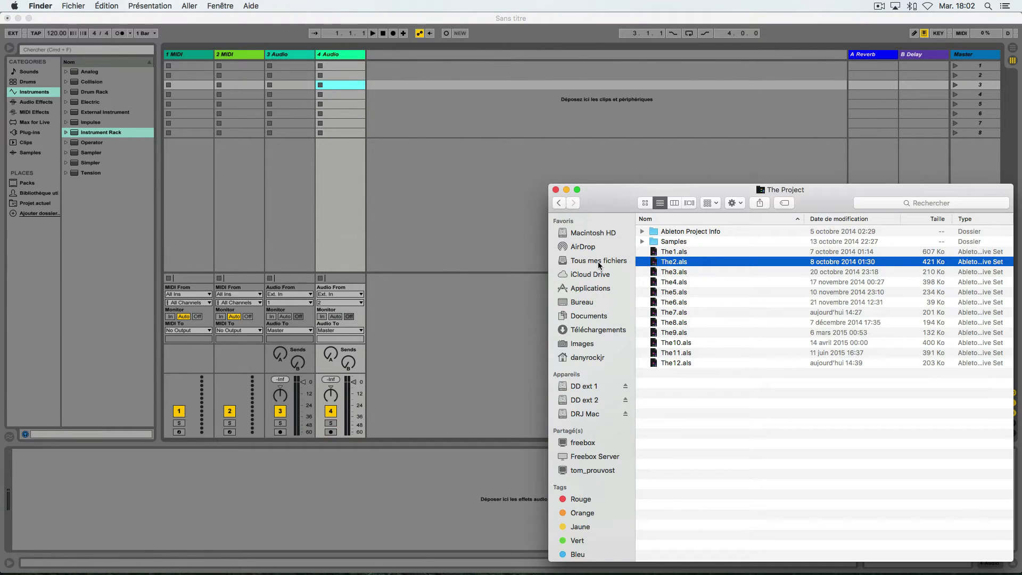
drag(650, 266, 201, 88)
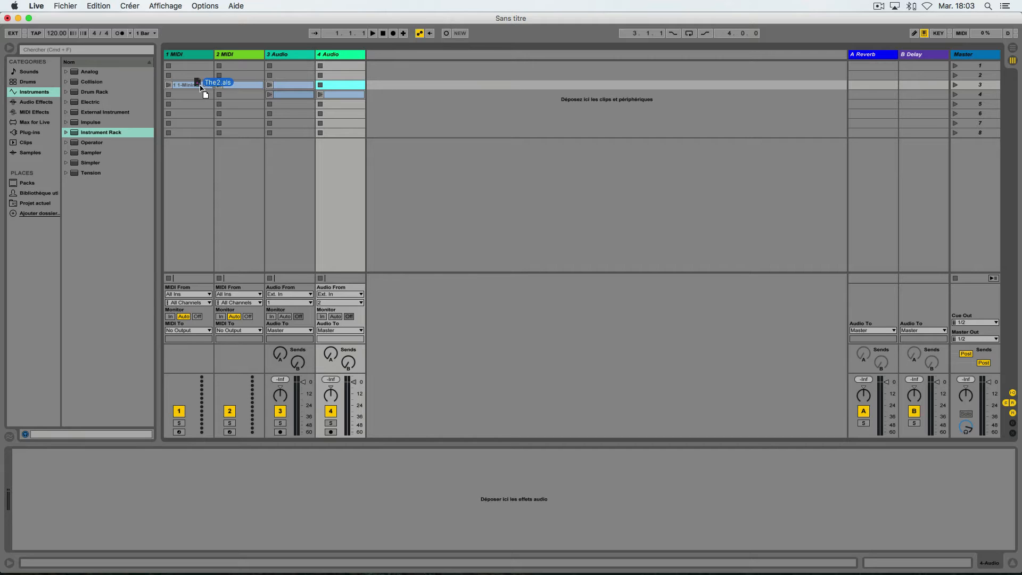
drag(201, 86, 202, 86)
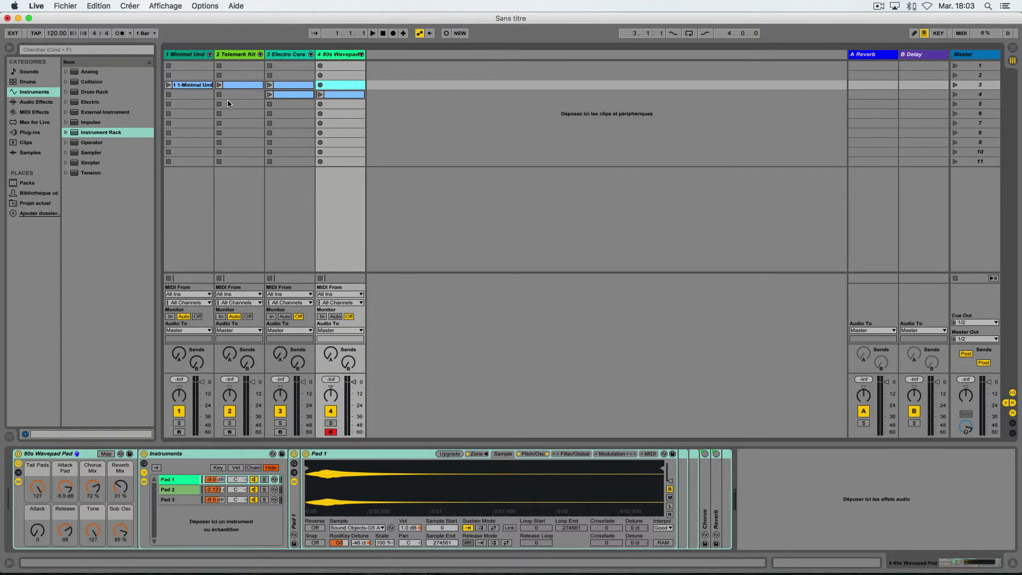
key(super+z)
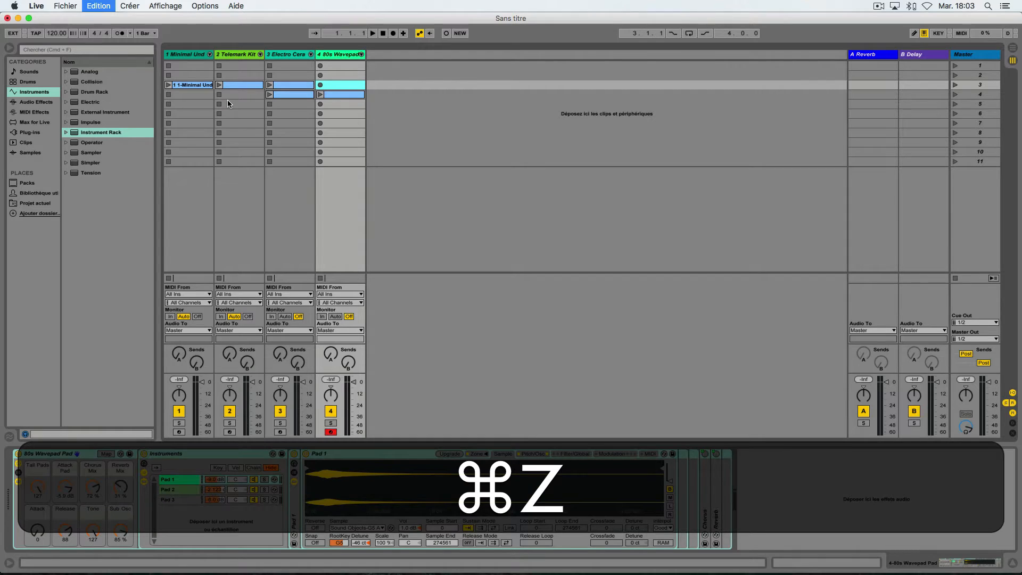
Try importing The2.als from Finder as new tracks inserted before the 4 Audio track, and undo the import.
key(super+Tab)
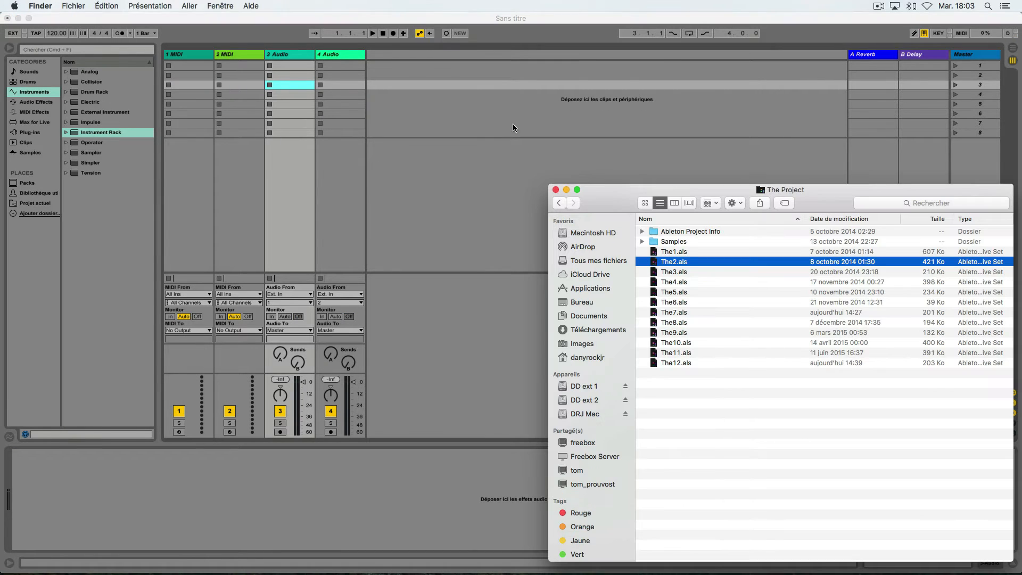
drag(654, 267, 340, 55)
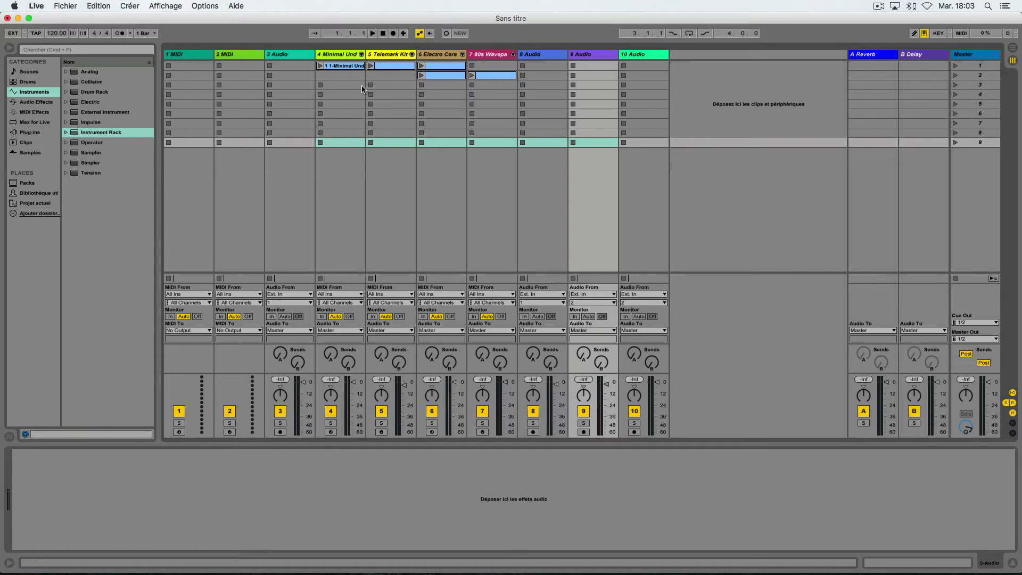
key(super+z)
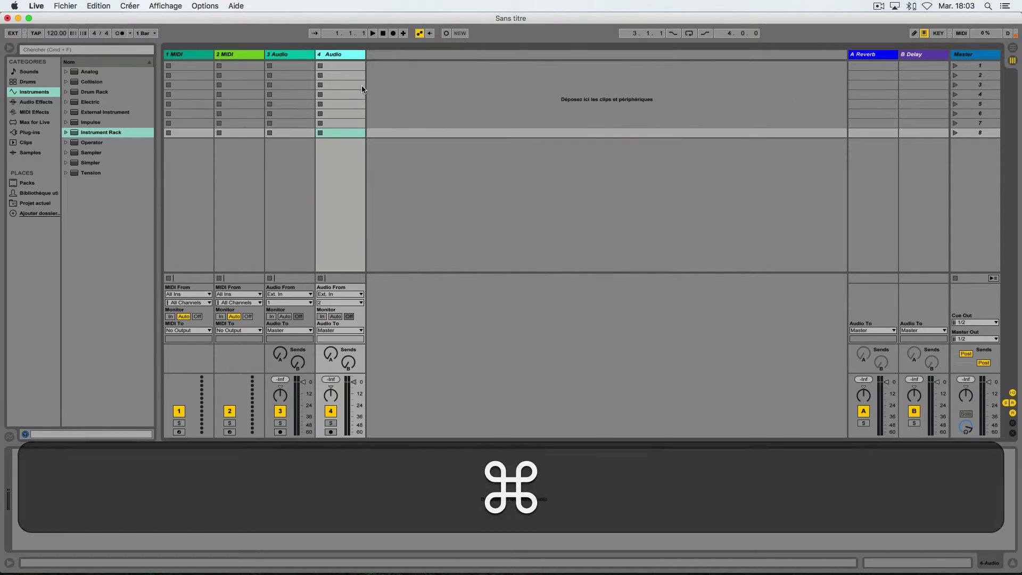
Put the 1 MIDI track and the other MIDI track each into a group of its own.
click(299, 55)
click(185, 56)
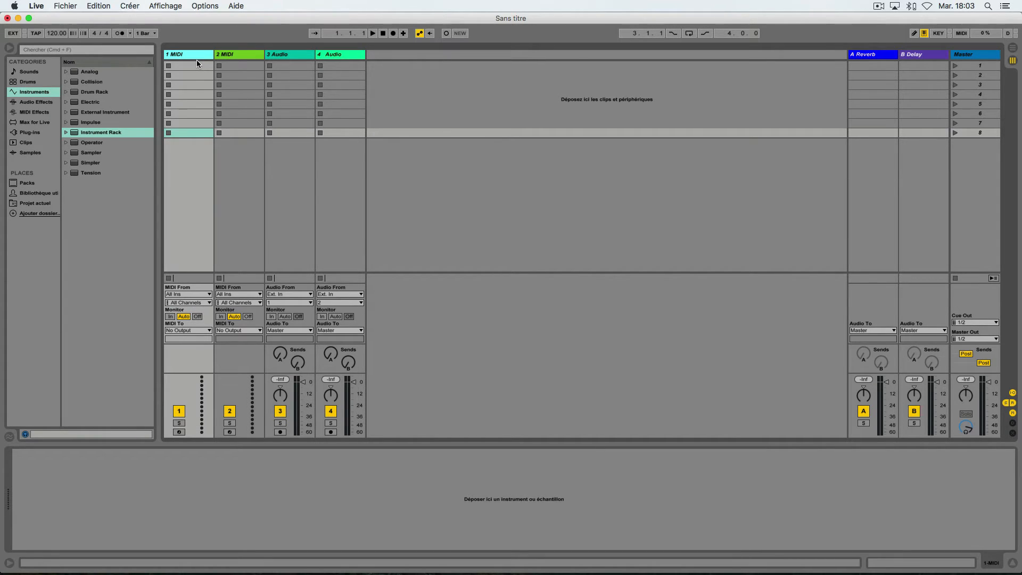
key(super+g)
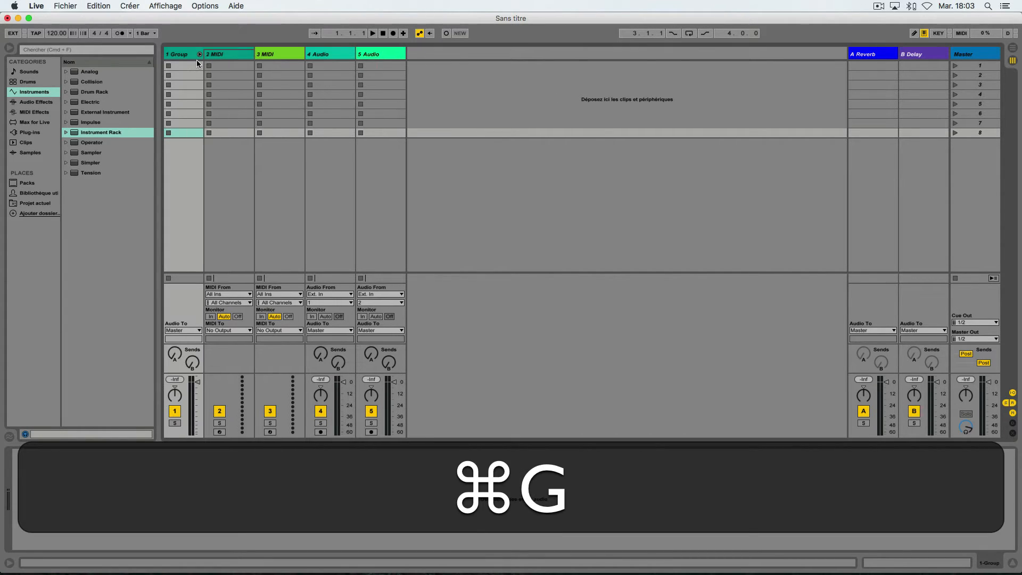
click(290, 57)
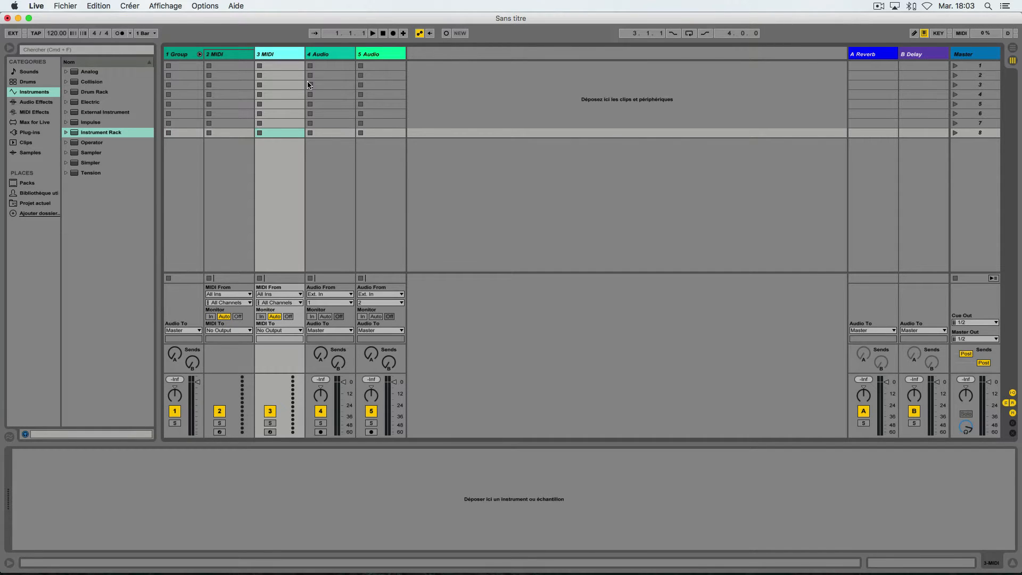
key(super+g)
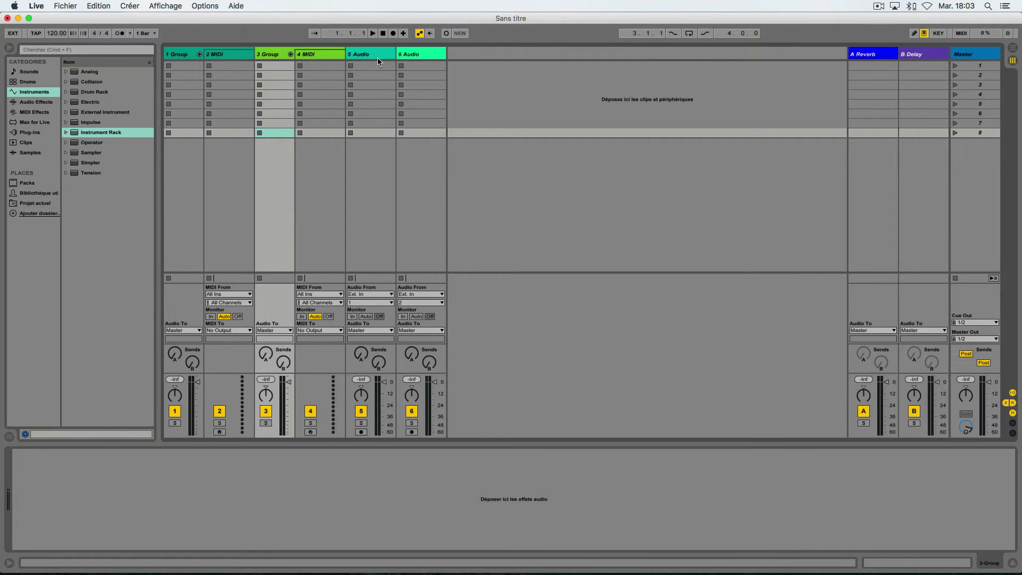
Delete the two audio tracks.
click(378, 59)
key(BackSpace)
key(BackSpace)
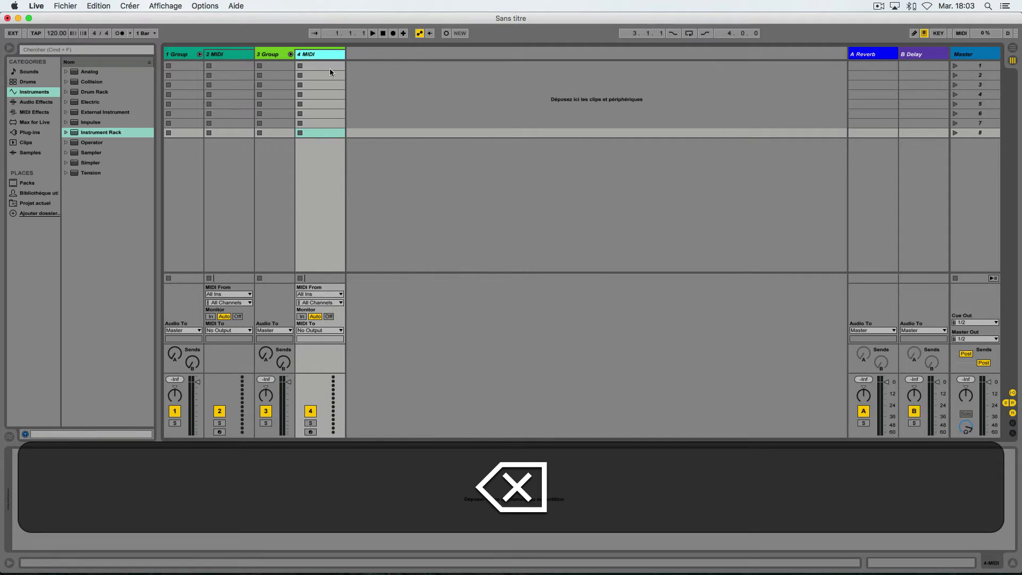
Rename the second group ALS 2 and the first group ALS 1.
click(277, 56)
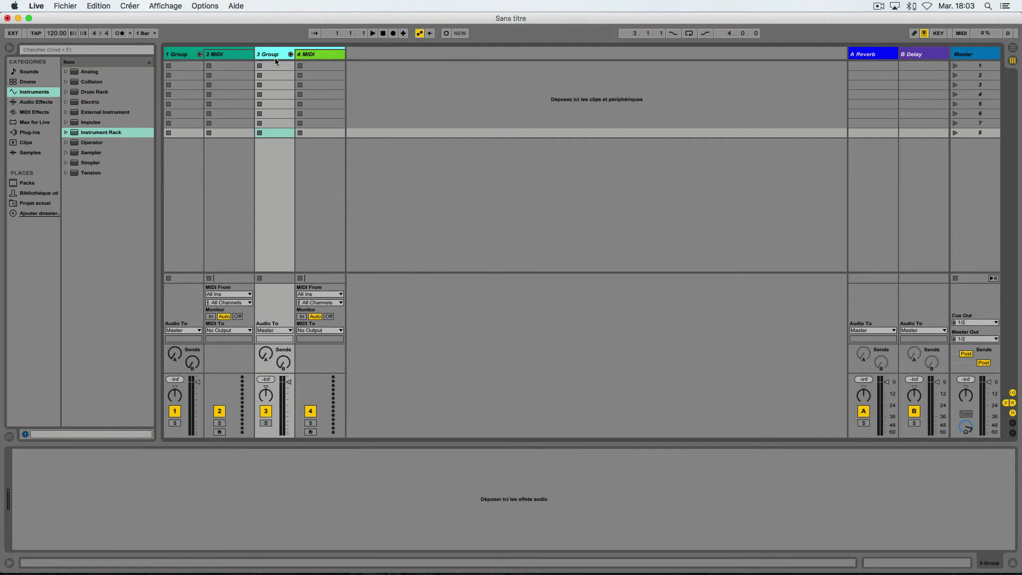
key(super+r)
click(187, 62)
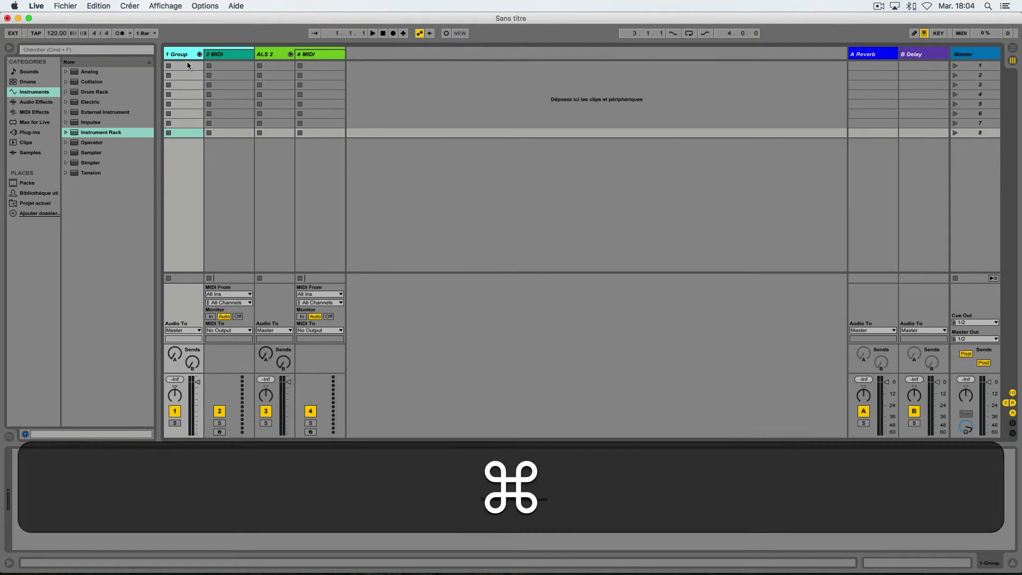
key(super+r)
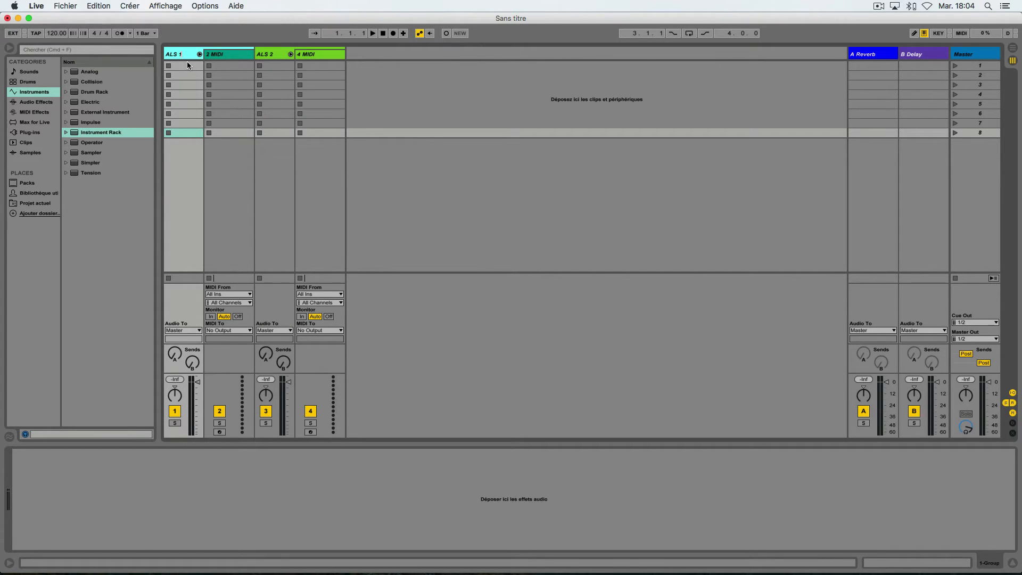
click(426, 104)
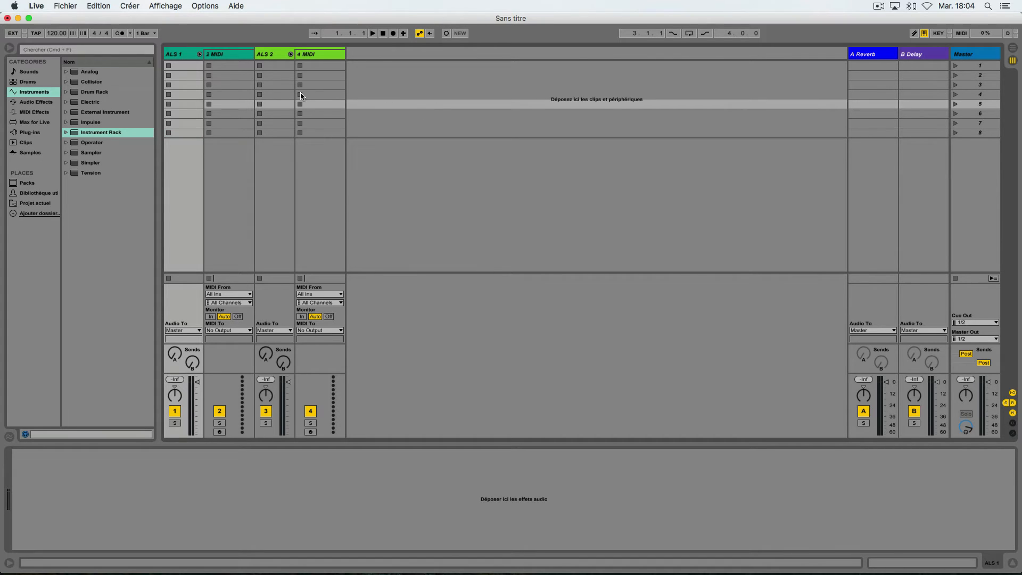
Fold the ALS 1 and ALS 2 groups and unfold both again.
click(181, 55)
click(199, 54)
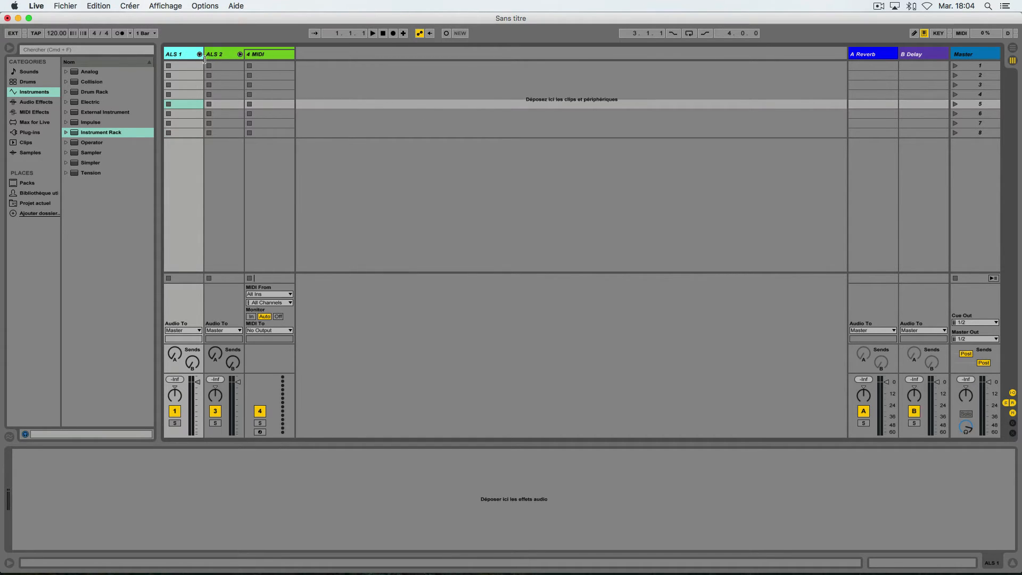
click(239, 55)
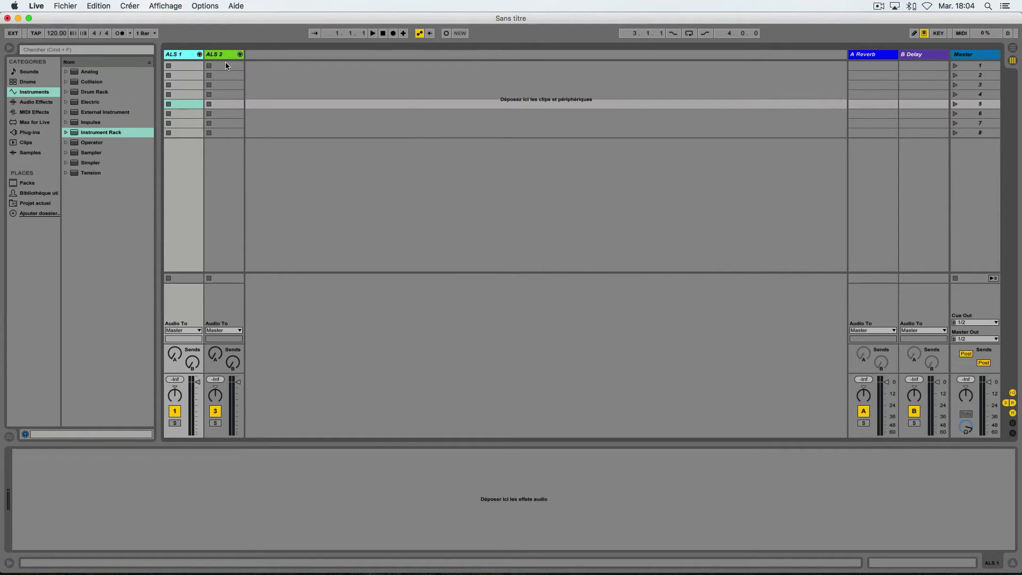
click(199, 55)
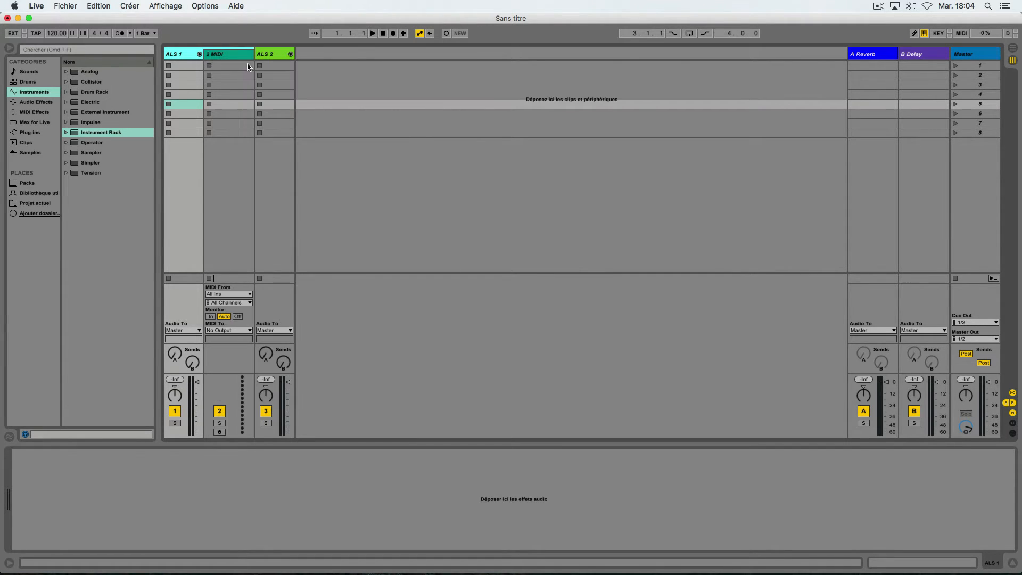
click(290, 54)
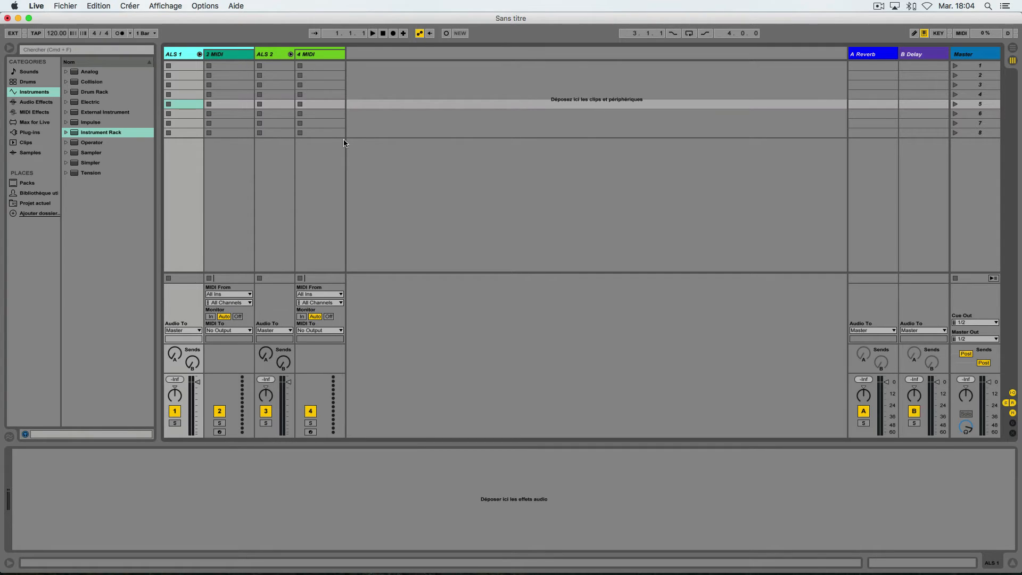
Import The2.als from Finder into the ALS 1 group, inserting its tracks before the group's MIDI track.
key(super+Tab)
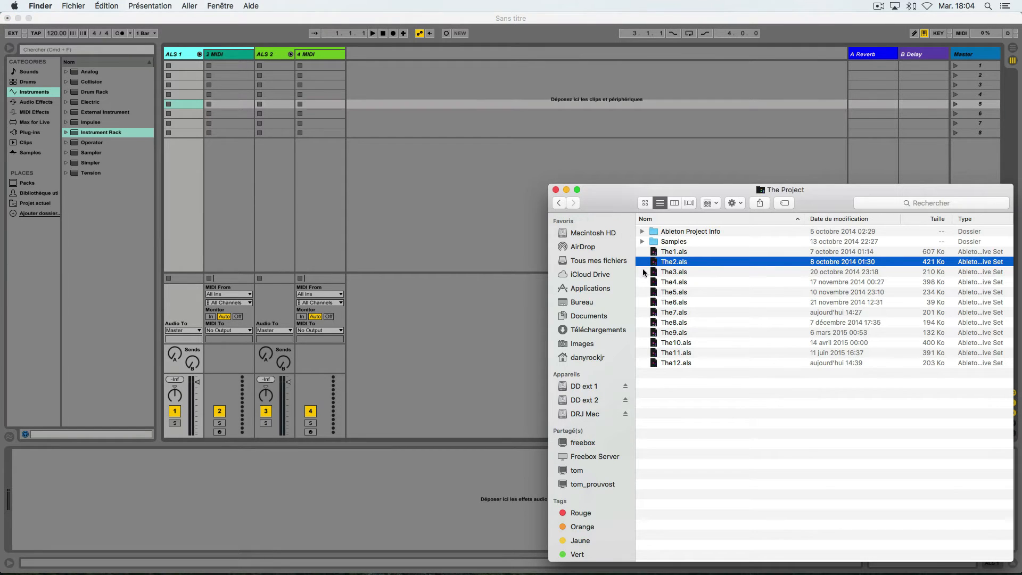
drag(653, 263, 221, 57)
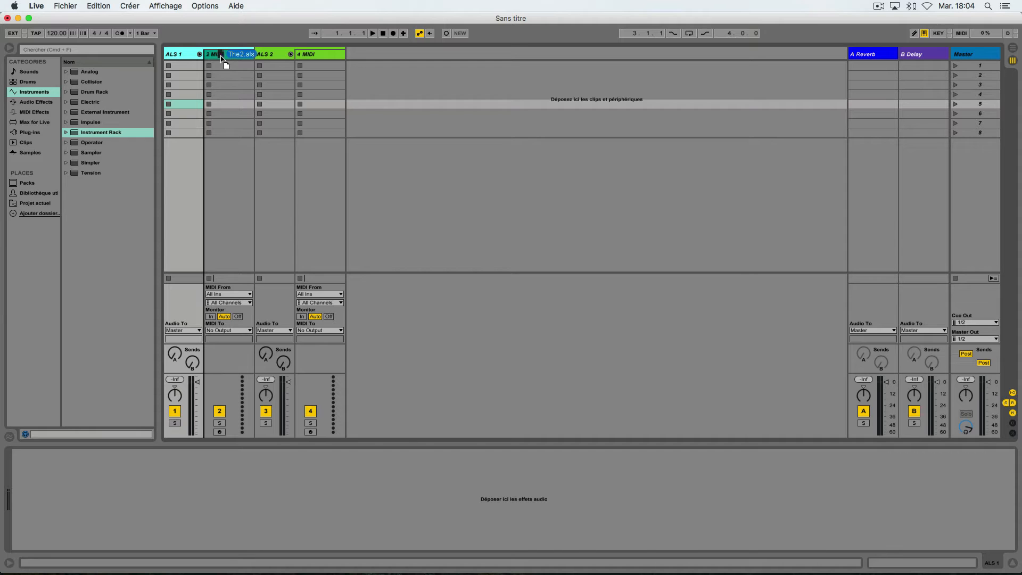
drag(222, 57, 220, 55)
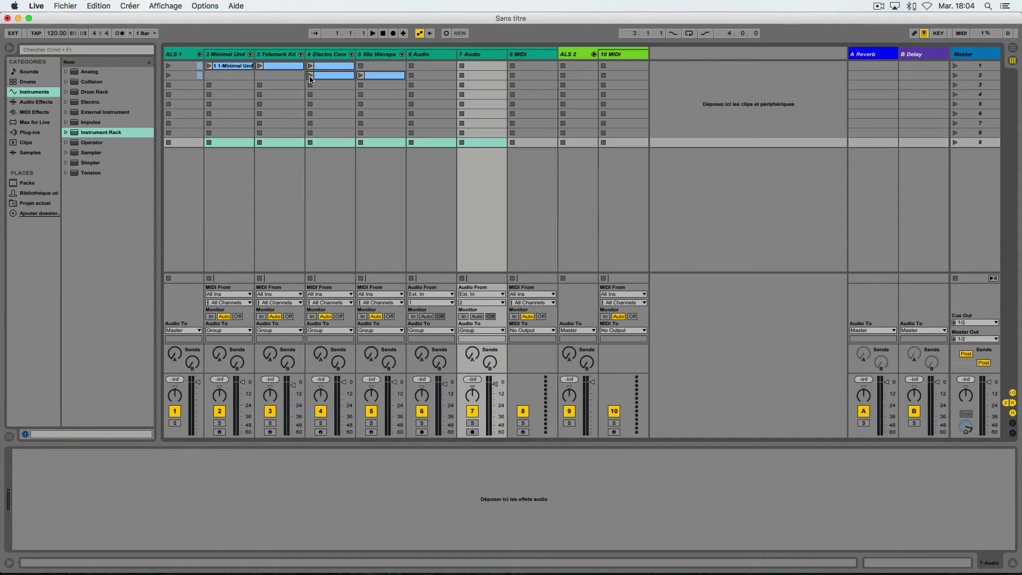
Import another Live set from Finder's The Project folder into the ALS 2 group, before the group's MIDI track.
click(542, 56)
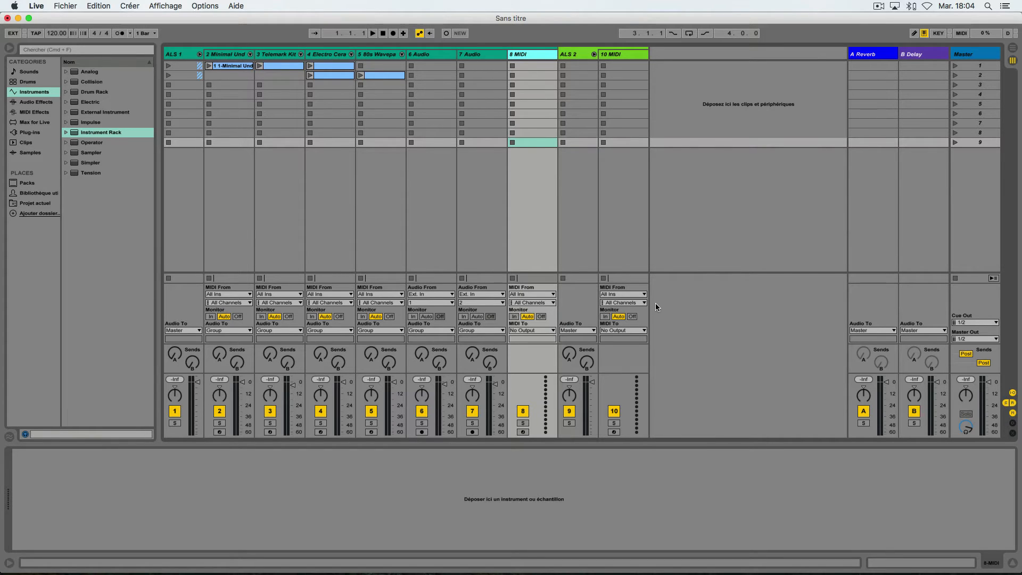
key(super+Tab)
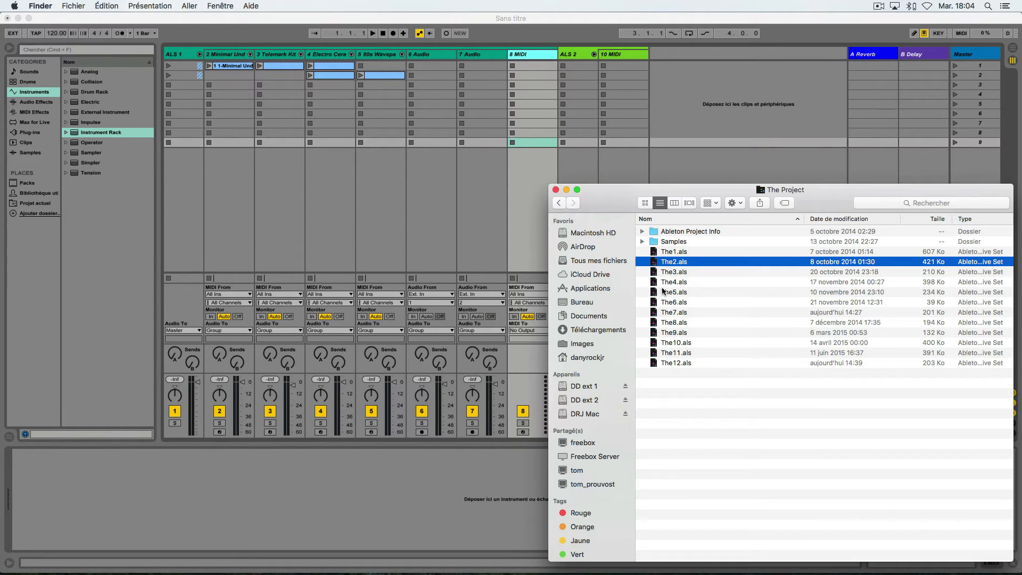
drag(662, 287, 611, 55)
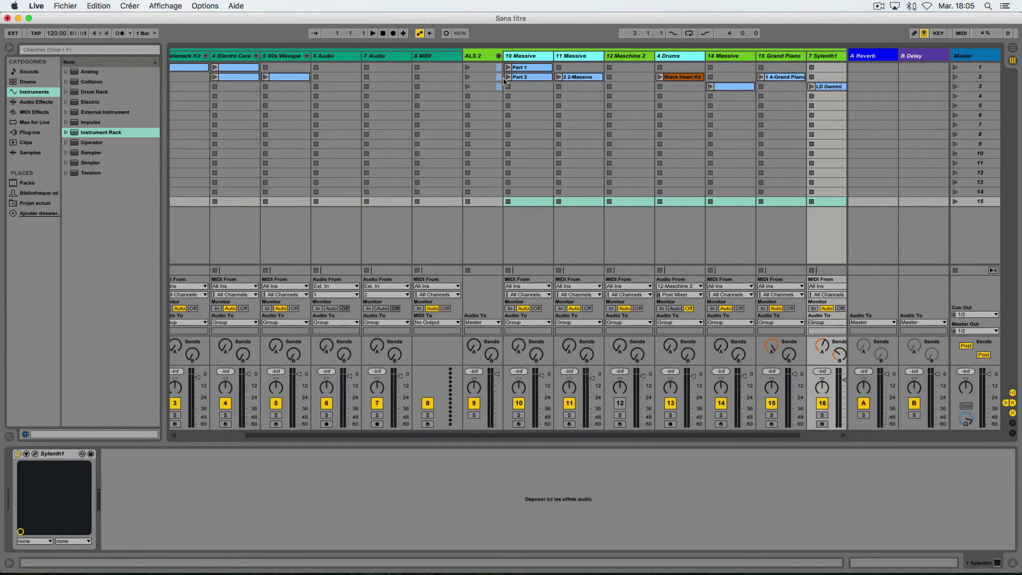
Fold the ALS 2 and ALS 1 groups.
click(499, 56)
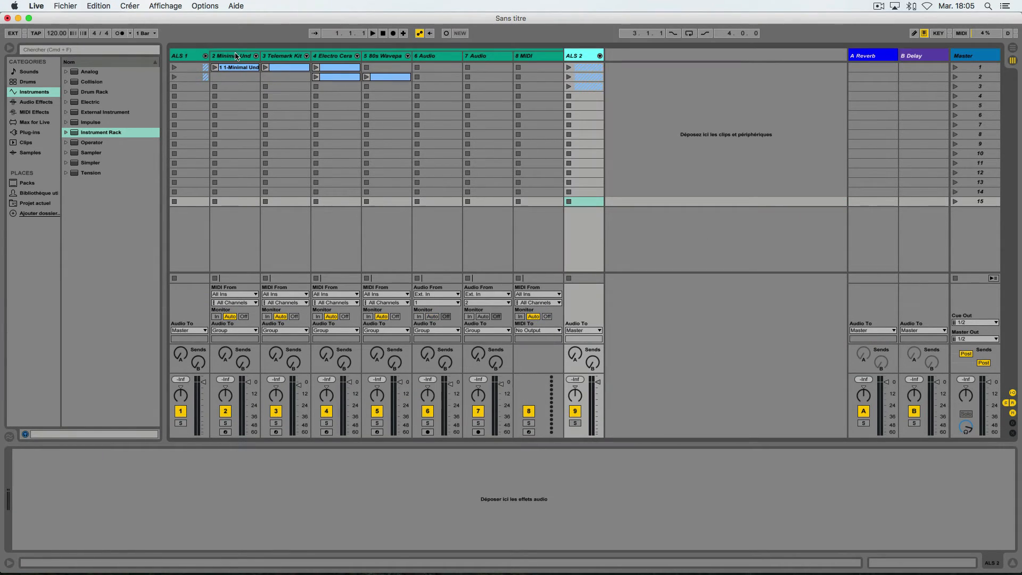
click(205, 56)
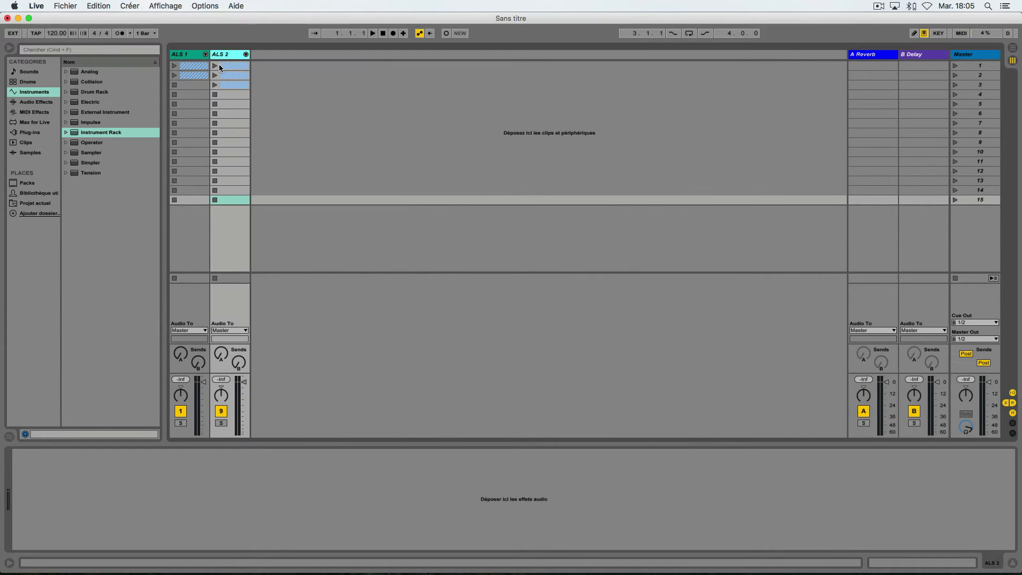
Unfold the ALS 2 and ALS 1 groups.
click(246, 54)
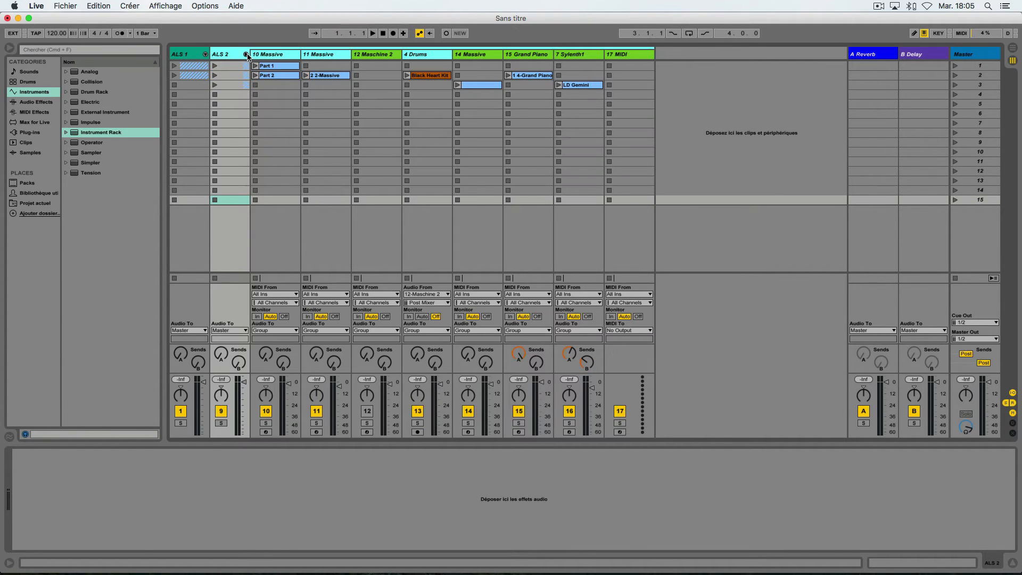
click(202, 55)
click(206, 54)
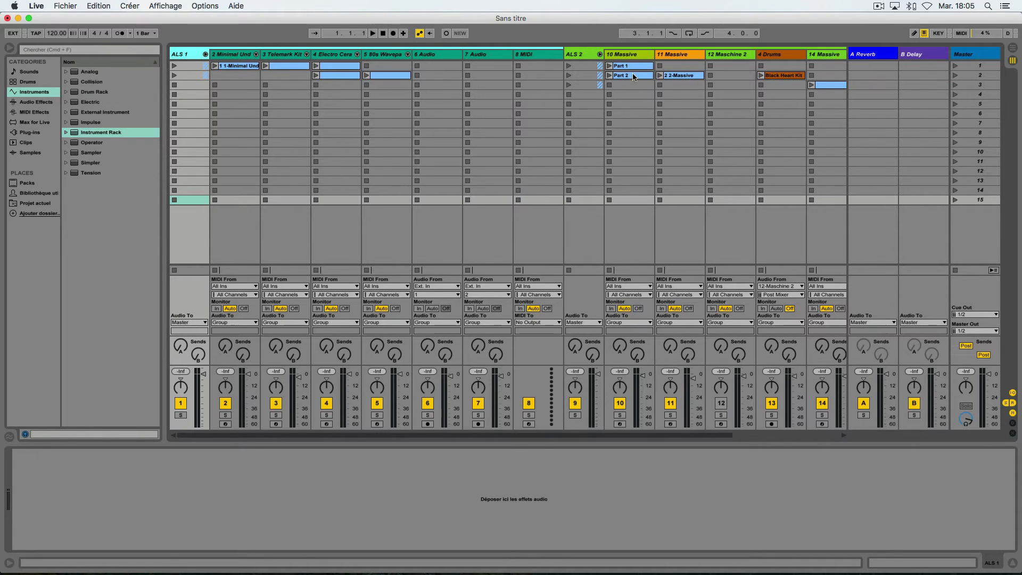
Select the ALS 2 group's slots in scenes 1 to 3 and move their clips down to scenes 5 to 7.
scroll(678, 88, right, 5)
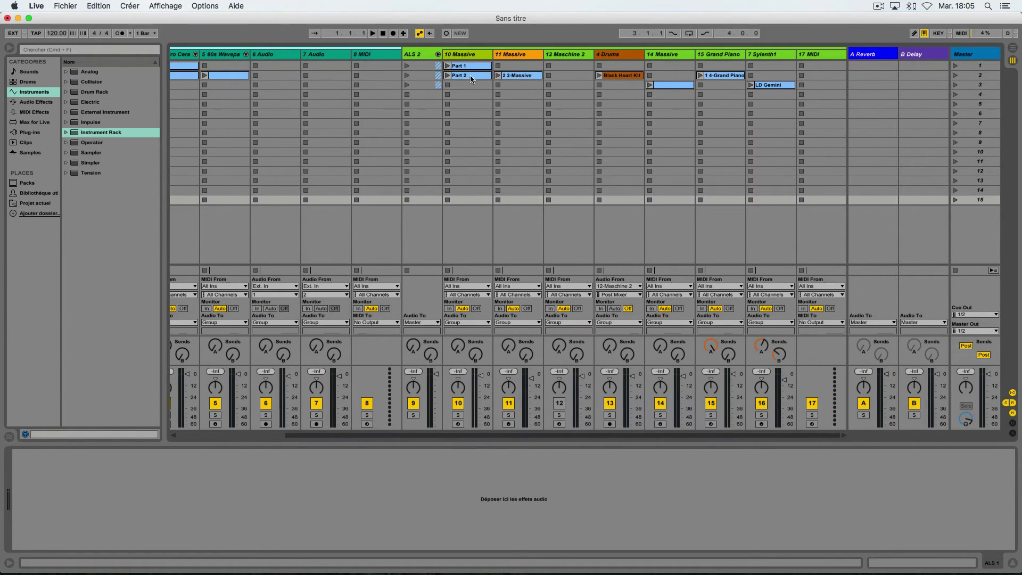
click(423, 66)
shift+click(423, 72)
shift+click(424, 84)
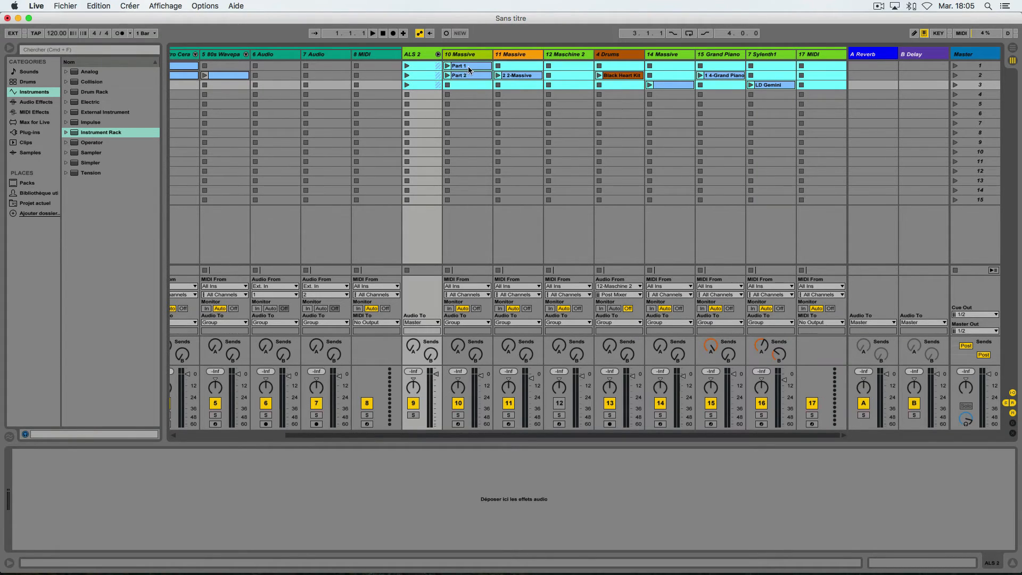
drag(470, 68, 470, 106)
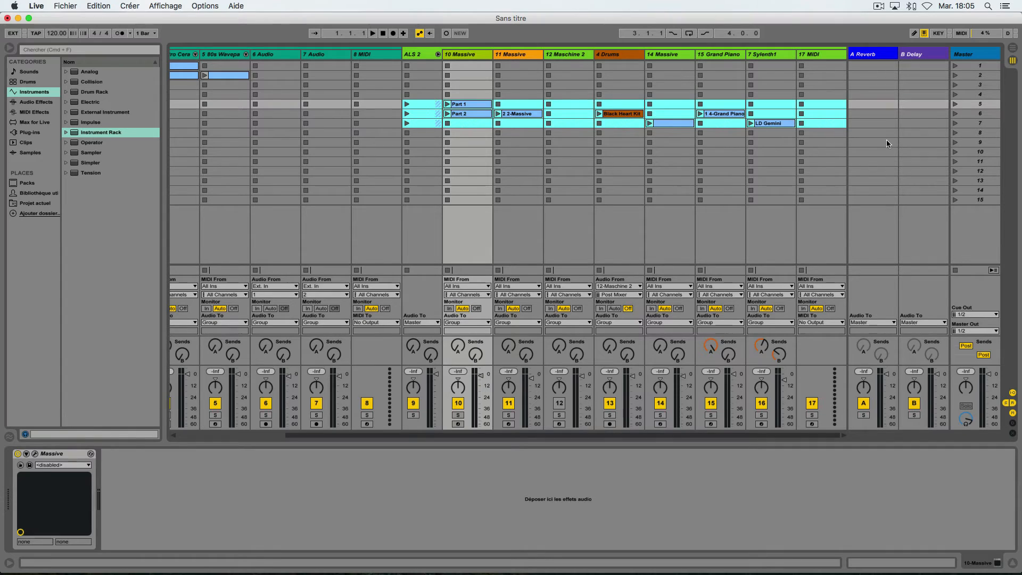
Colour scenes 1 and 2 yellow.
scroll(541, 106, left, 5)
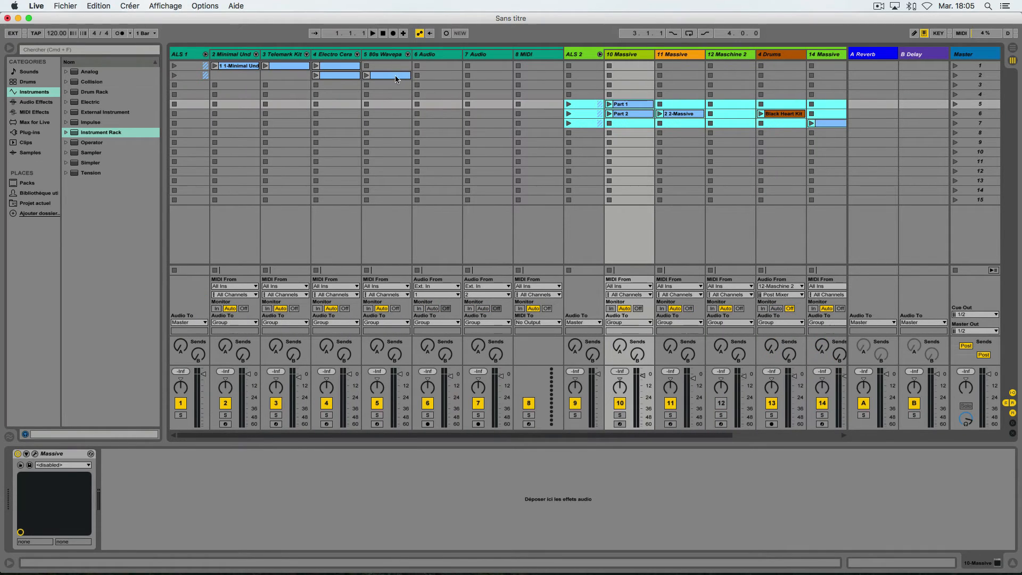
click(971, 66)
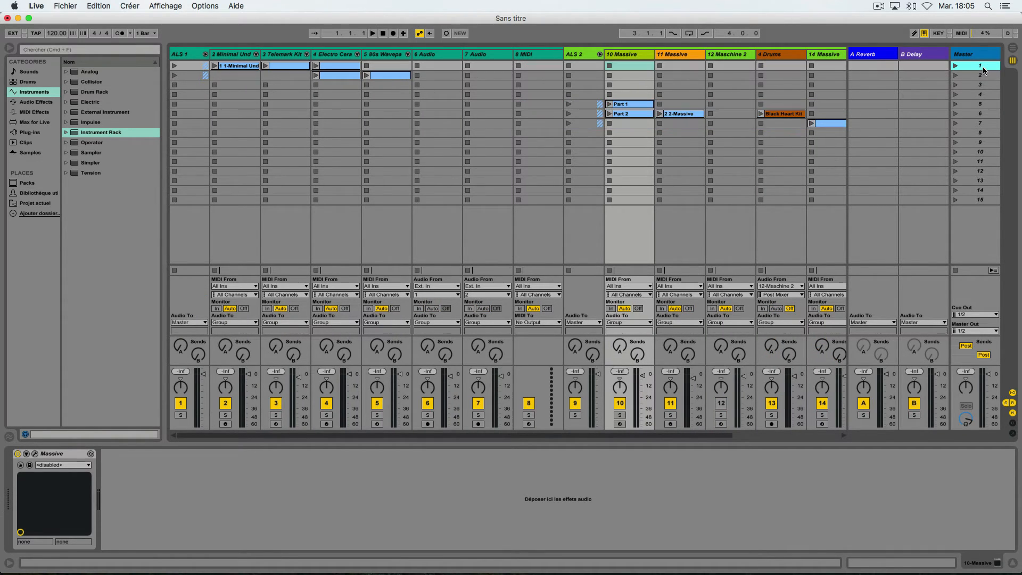
shift+click(983, 76)
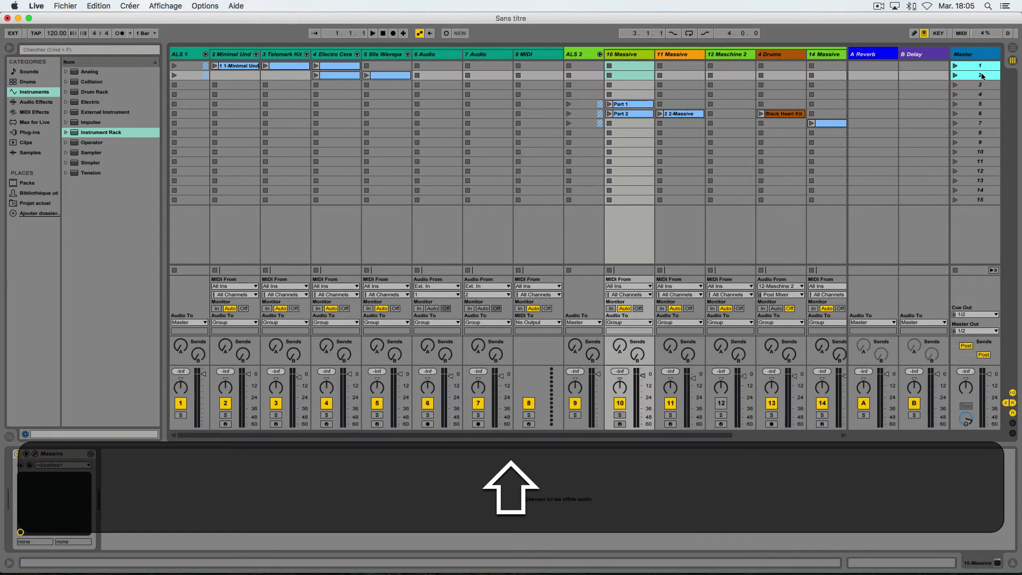
right_click(984, 75)
click(878, 200)
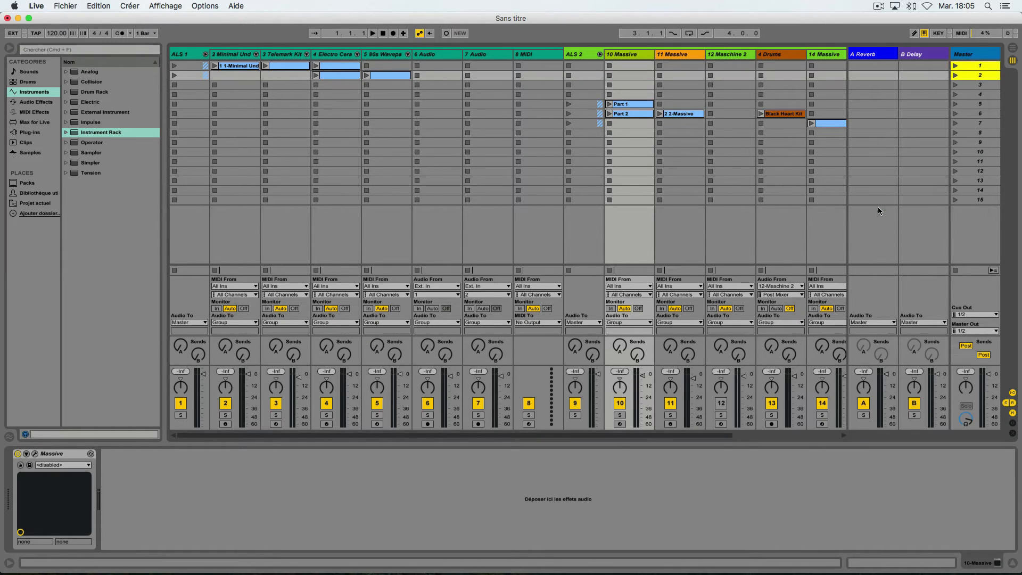
Colour scenes 5 to 7 pink.
click(975, 106)
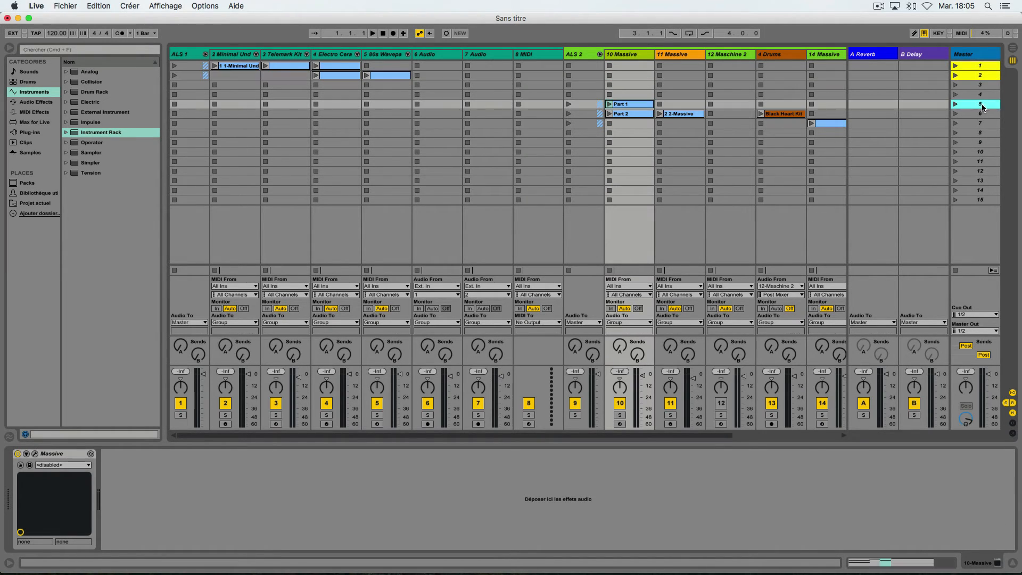
shift+click(972, 124)
right_click(974, 124)
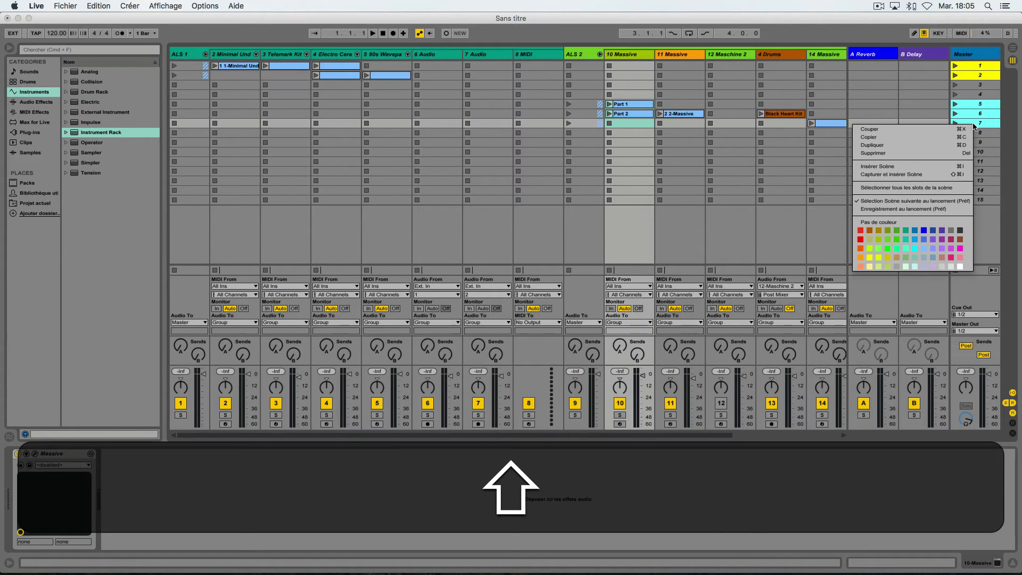
click(961, 257)
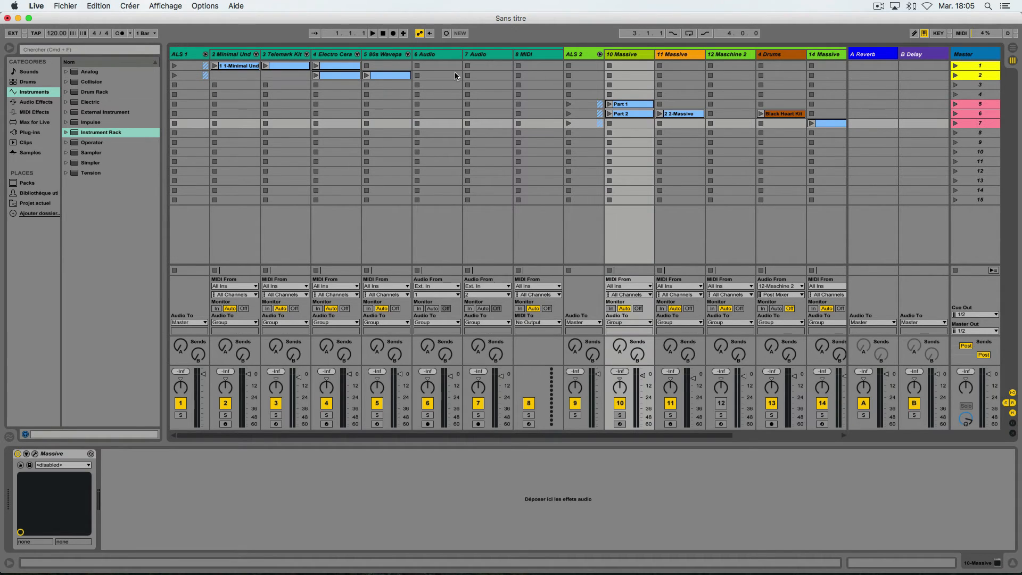
Colour the ALS 1 group track yellow and the ALS 2 group track pink to match their scenes.
right_click(184, 54)
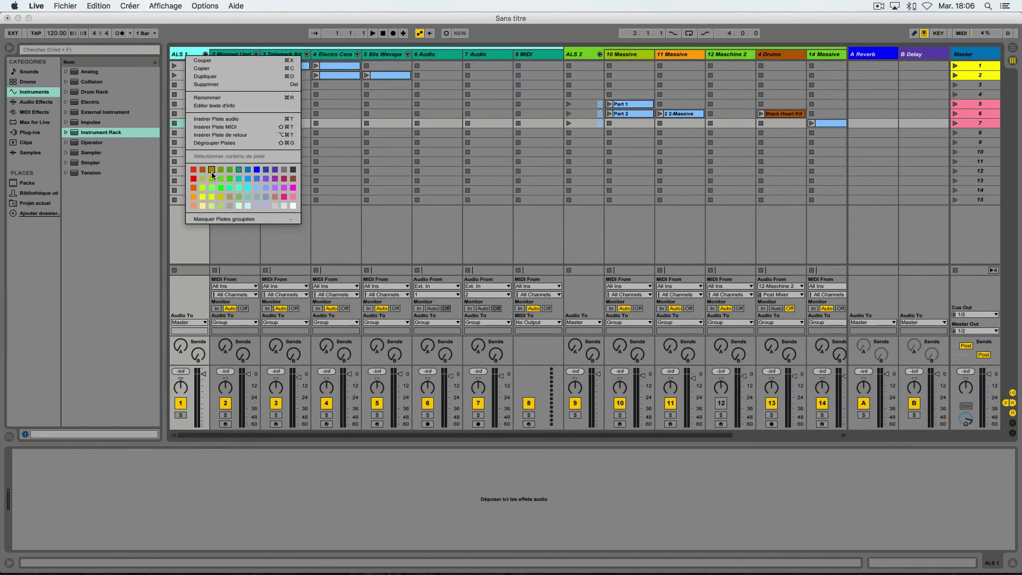
click(204, 195)
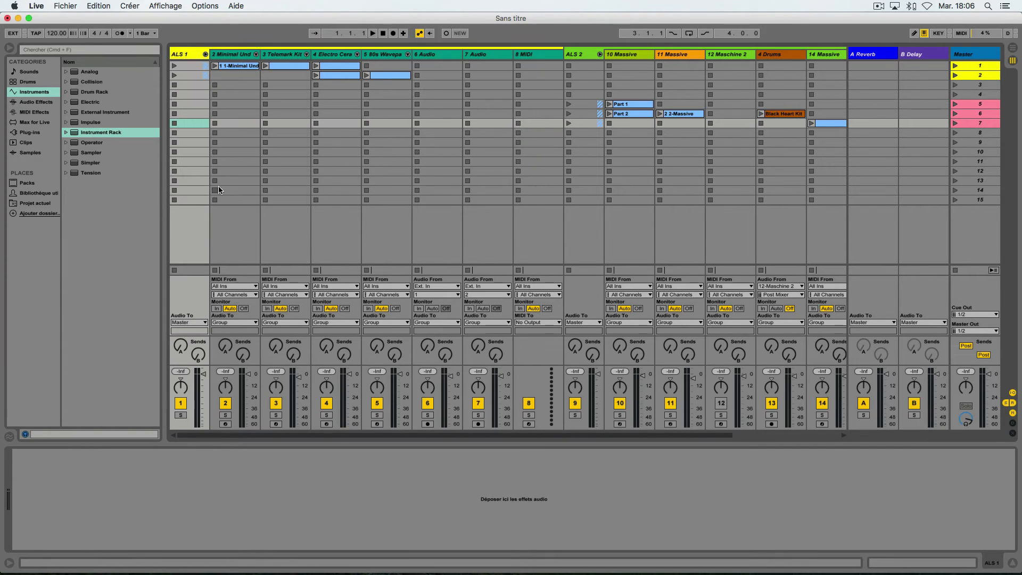
right_click(584, 55)
click(692, 195)
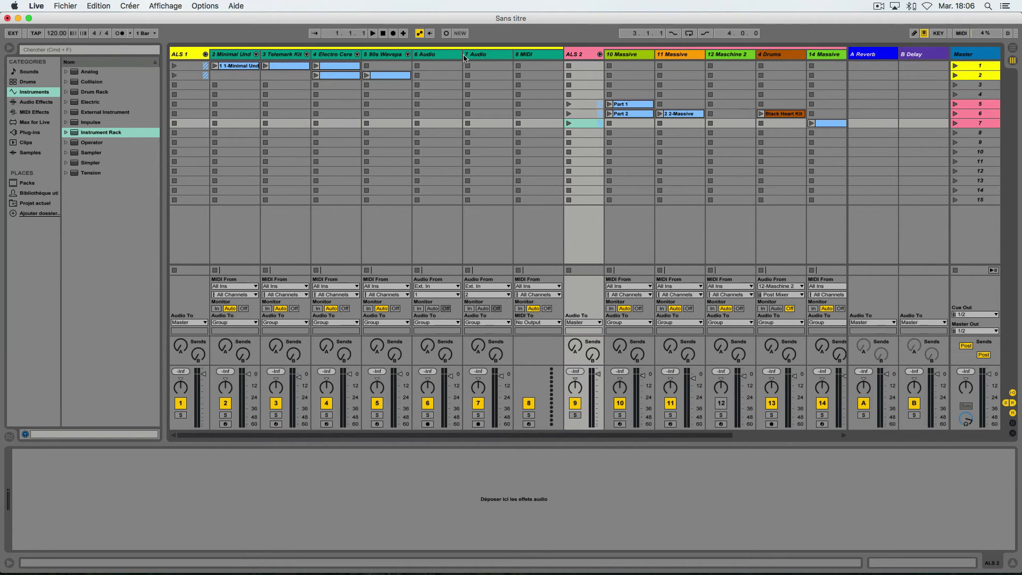
Fold the ALS 1 and ALS 2 groups to view the colour-coded overview, and unfold both again.
click(205, 55)
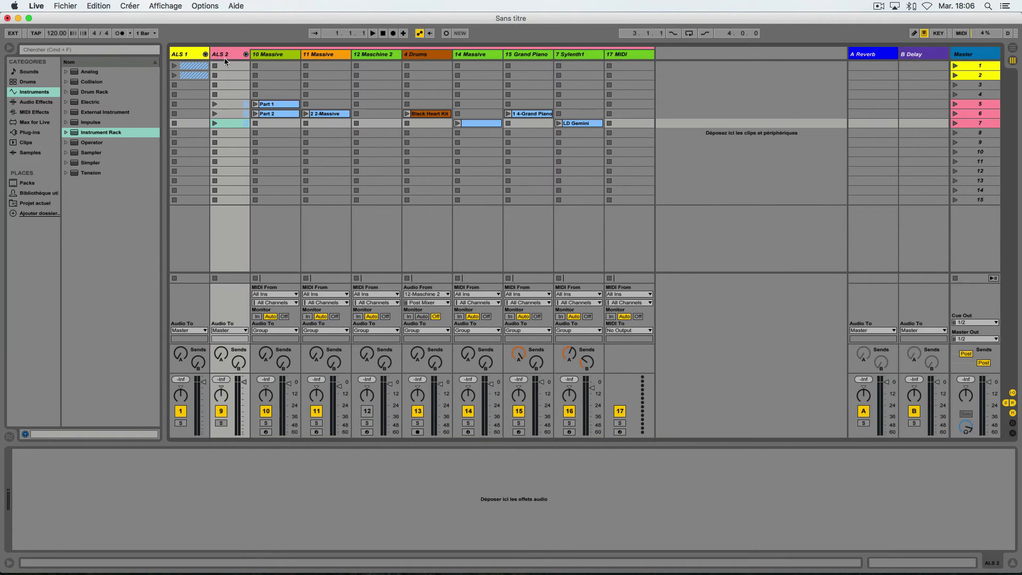
click(246, 54)
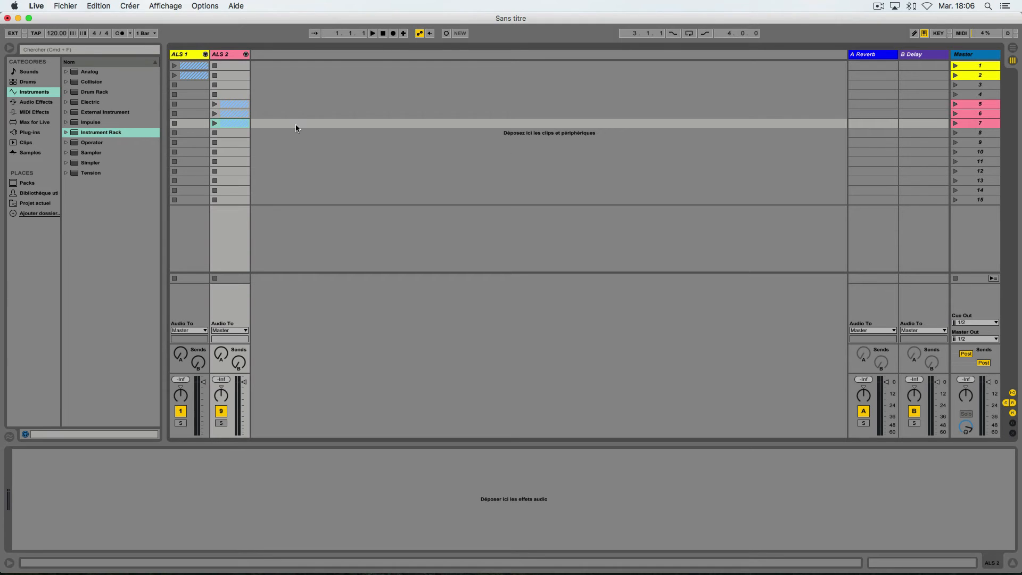
click(245, 55)
click(205, 54)
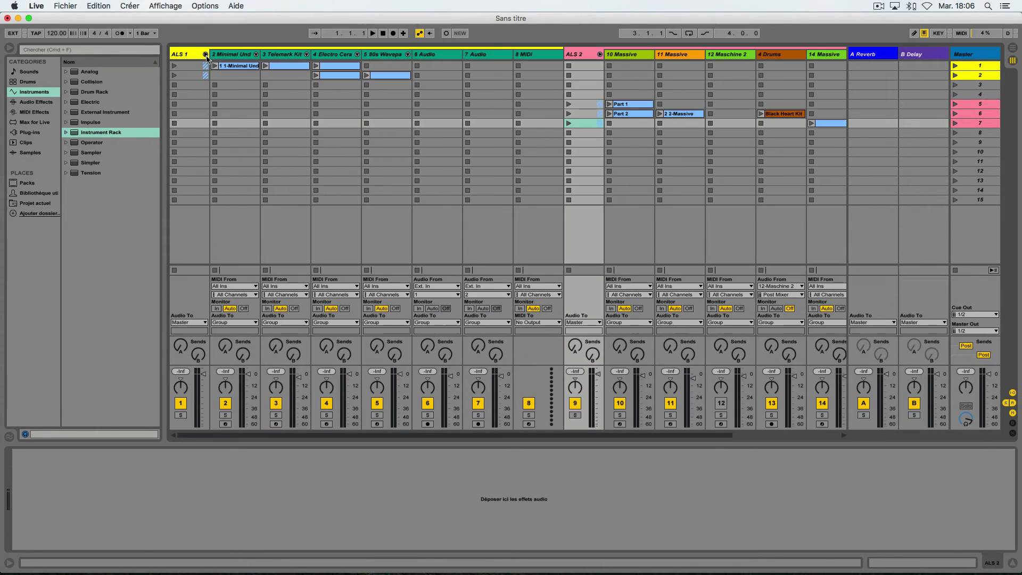
Move the MIDI track out of ALS 1 to the front of the set and delete the ALS 1 and ALS 2 groups.
click(194, 55)
drag(540, 55, 179, 56)
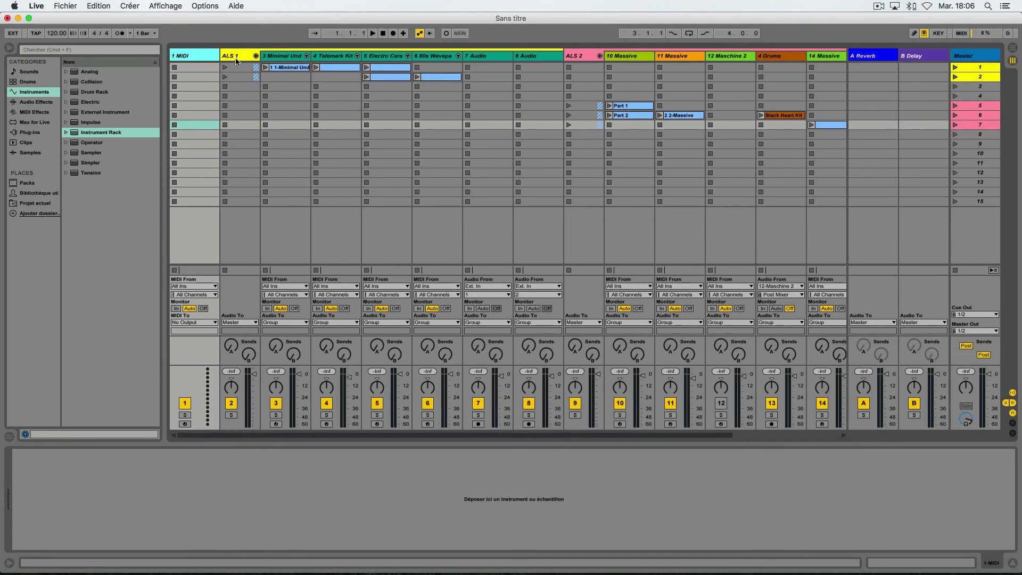
click(239, 58)
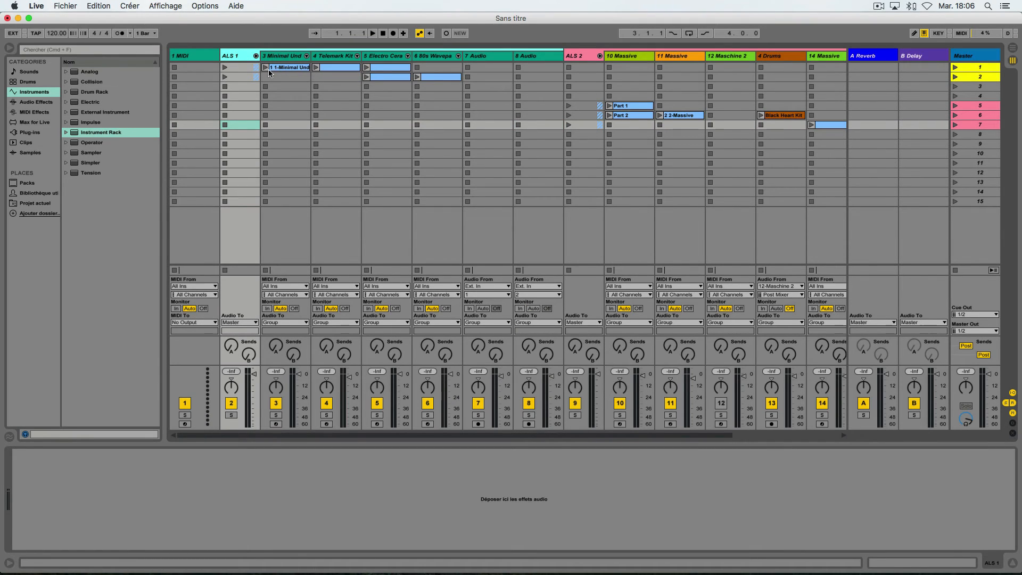
key(Delete)
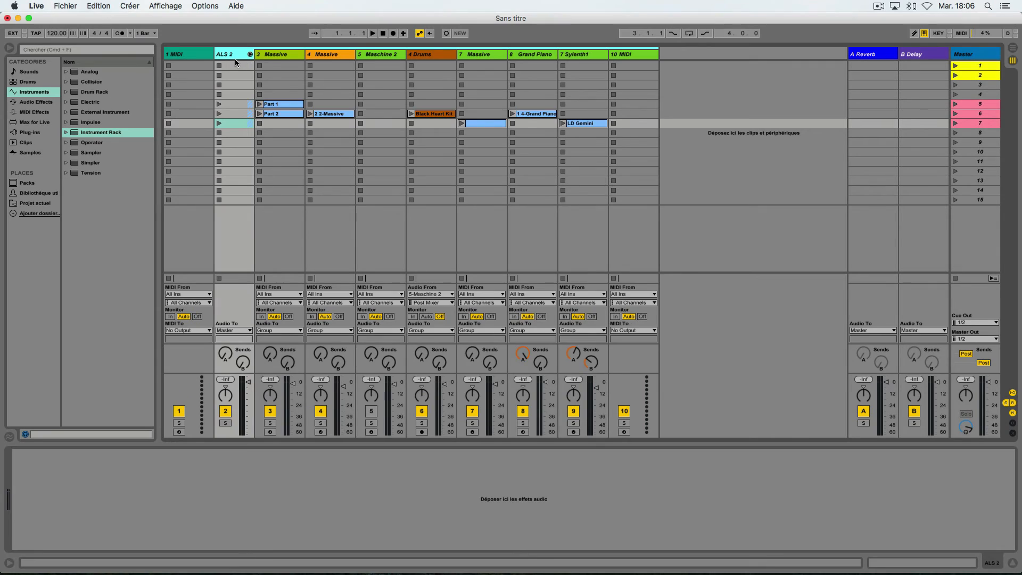
key(Delete)
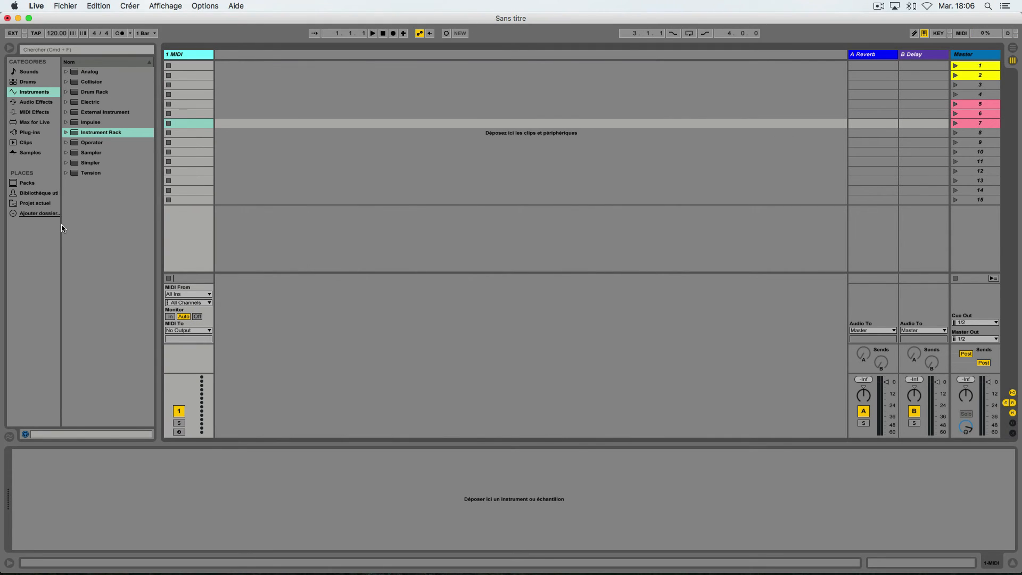
Add the Push Projects folder to the browser's places.
click(45, 226)
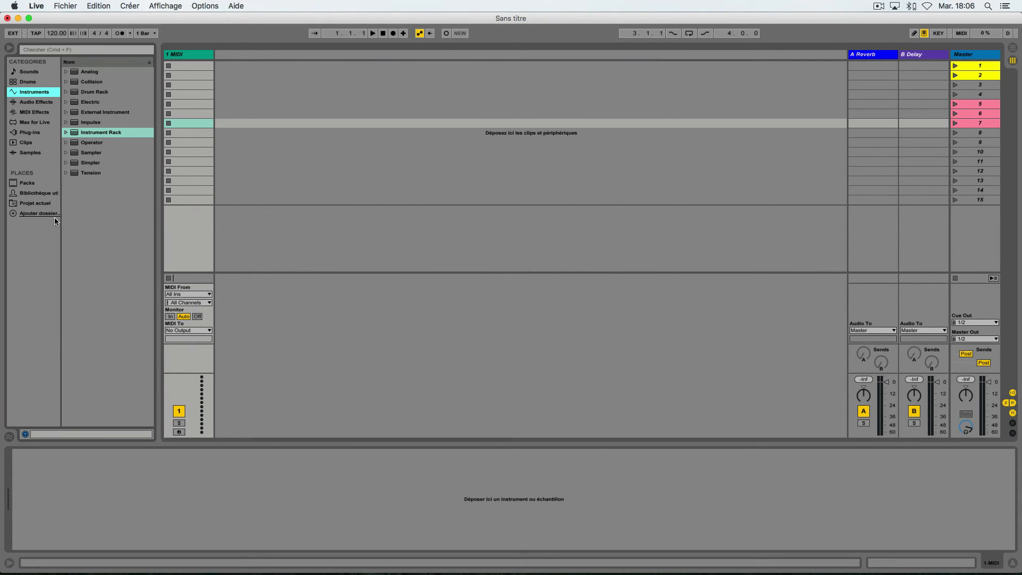
click(37, 221)
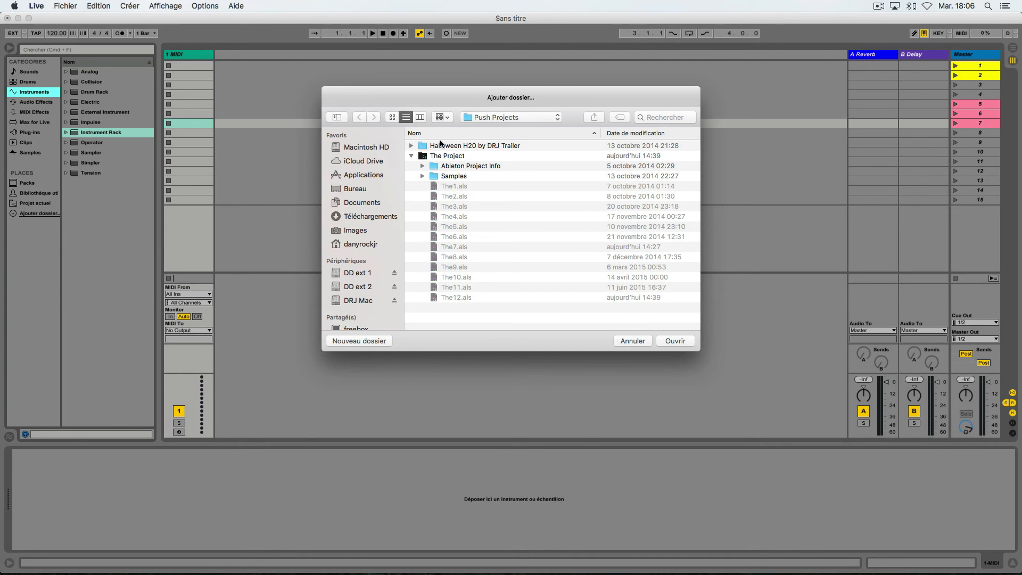
click(494, 118)
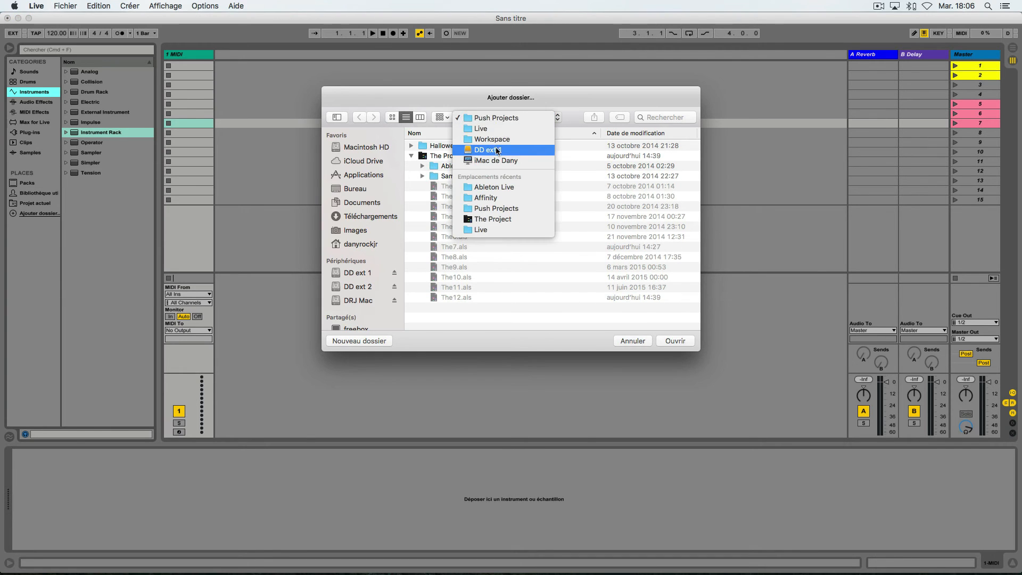
click(493, 118)
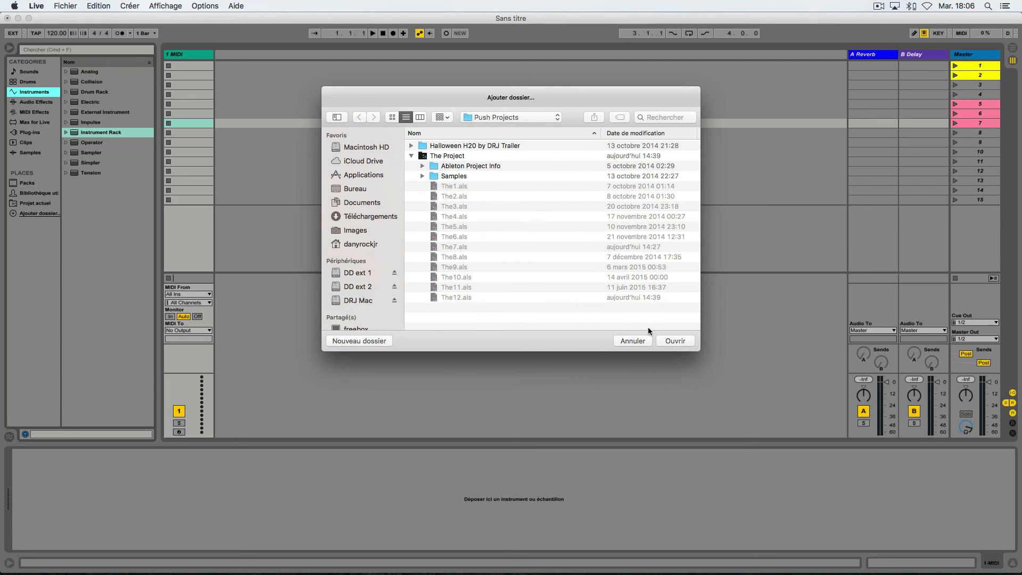
click(667, 341)
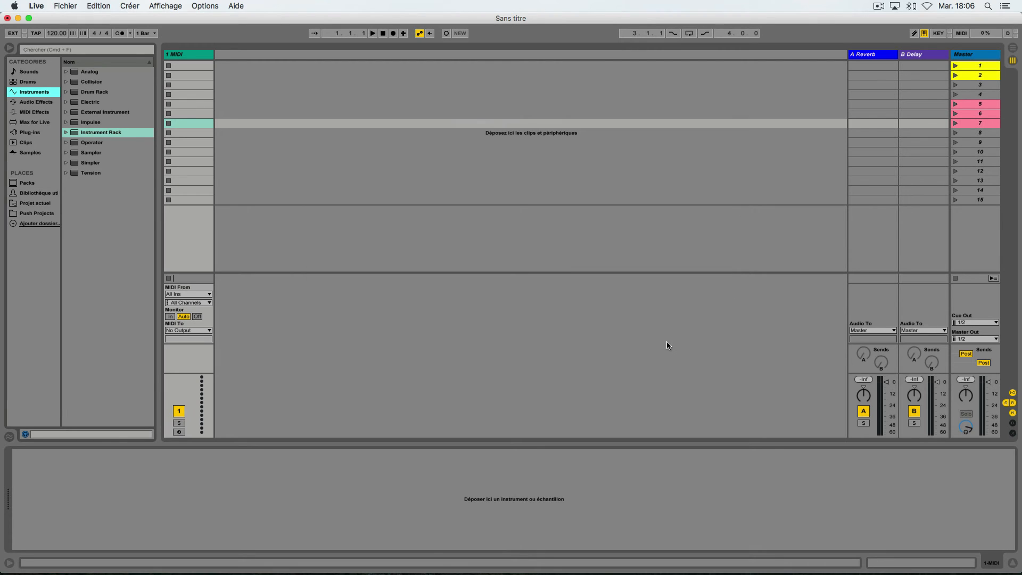
Import The2.als from The Project in the browser's Push Projects folder into the set, after the MIDI track.
click(34, 213)
double_click(88, 82)
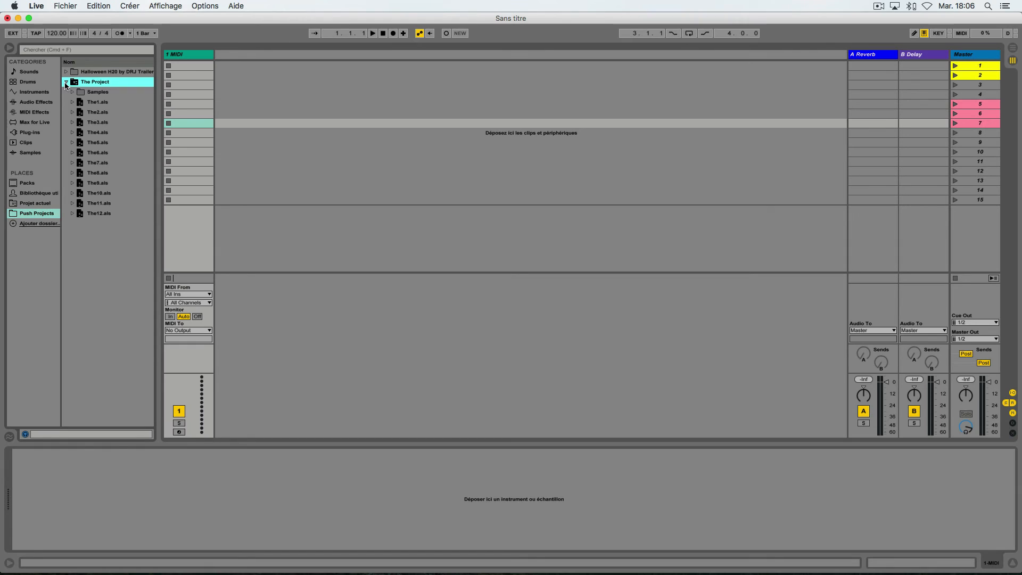
click(93, 104)
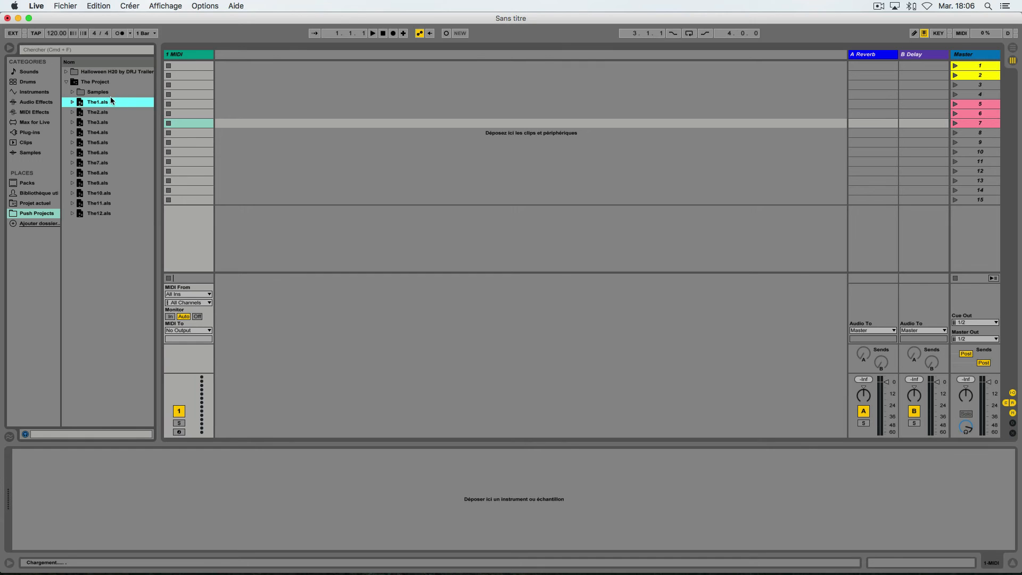
click(90, 113)
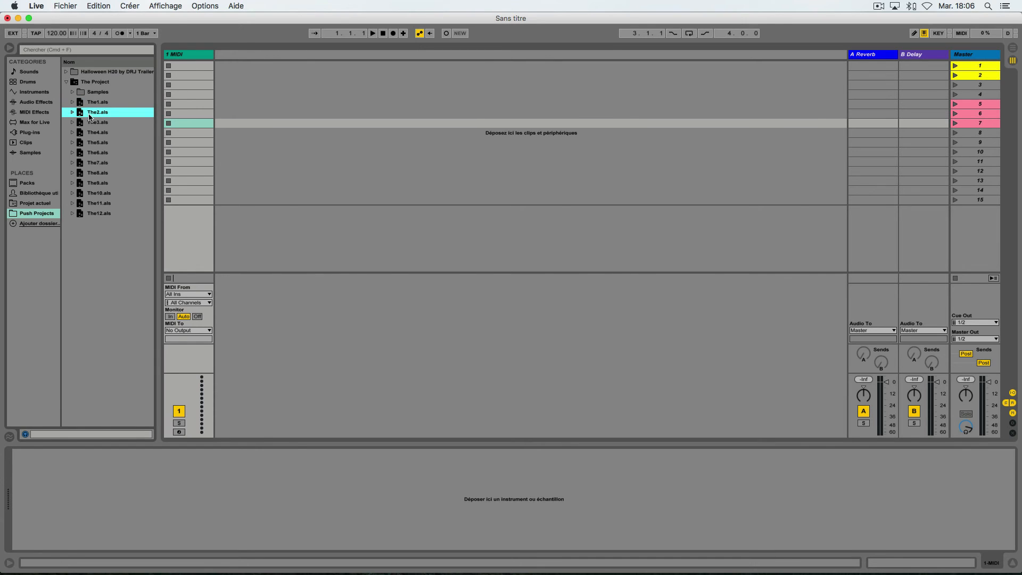
drag(184, 91, 191, 59)
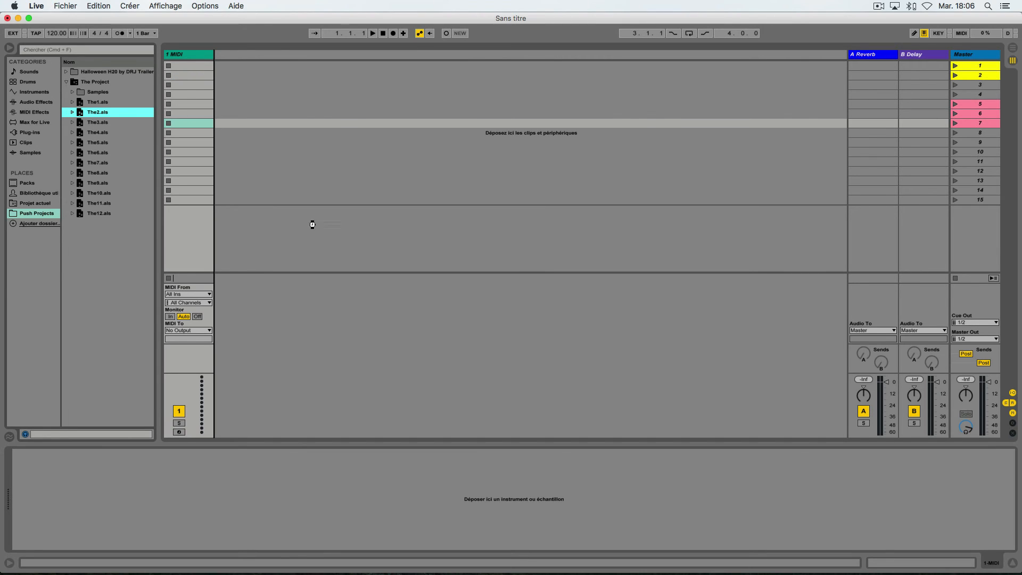